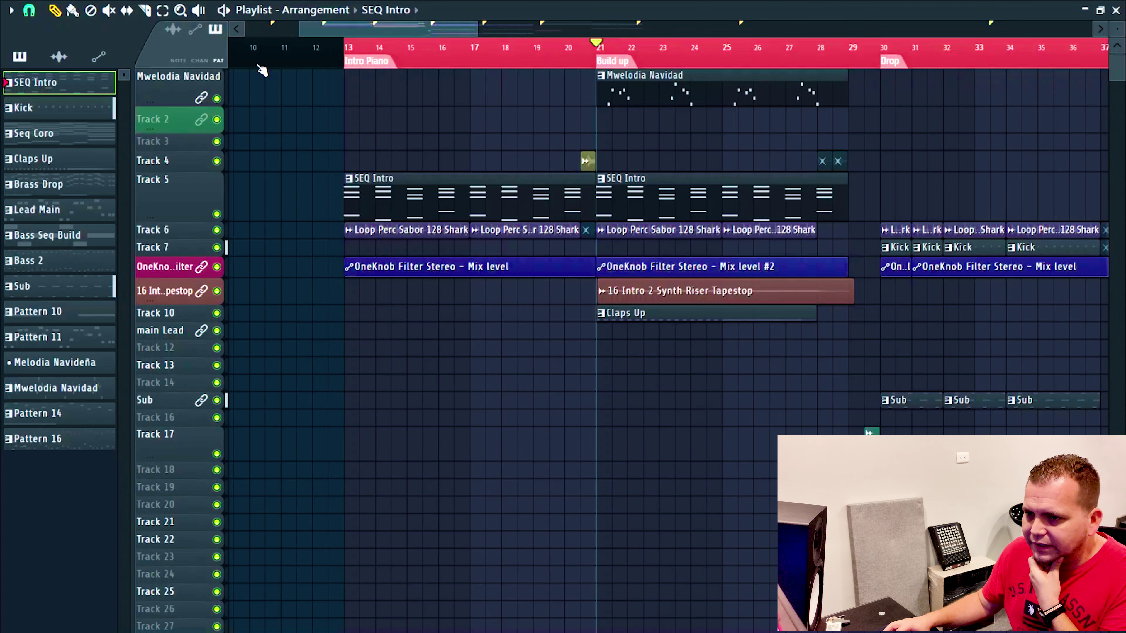
- Play the end of the Intro Piano section briefly from halfway through bar 20, just before the Build up
drag(477, 30, 664, 28)
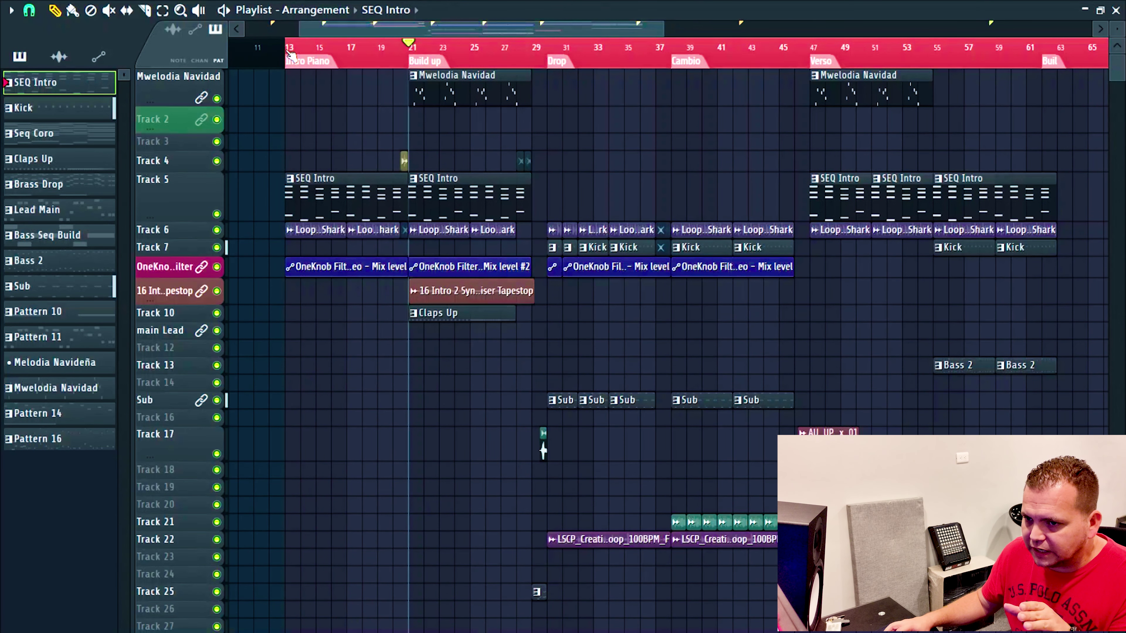
click(288, 51)
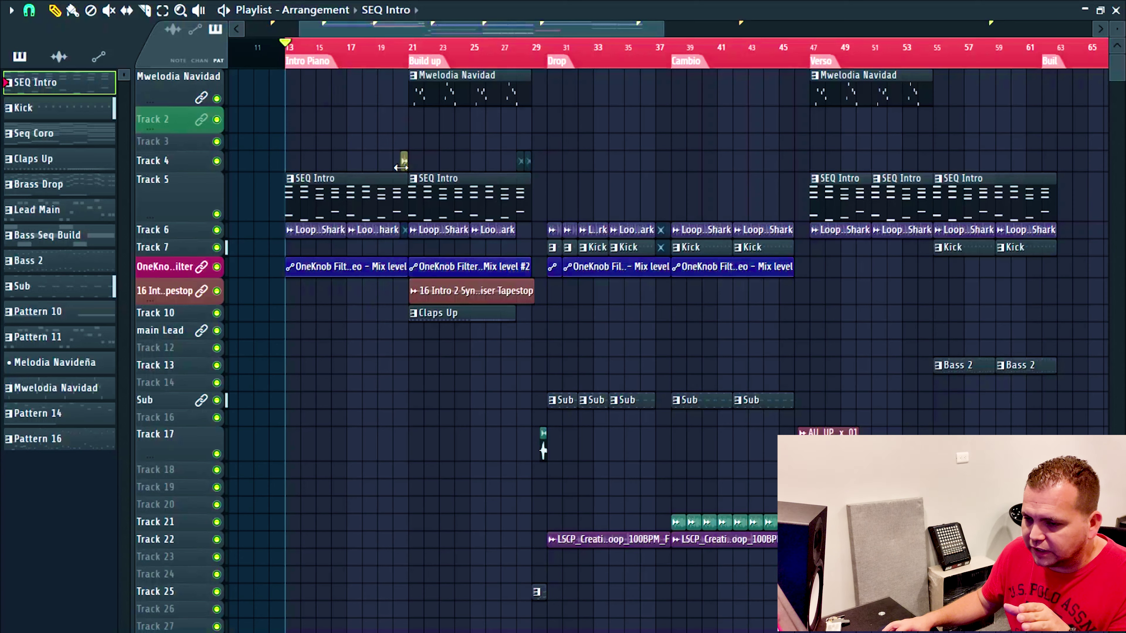
click(402, 53)
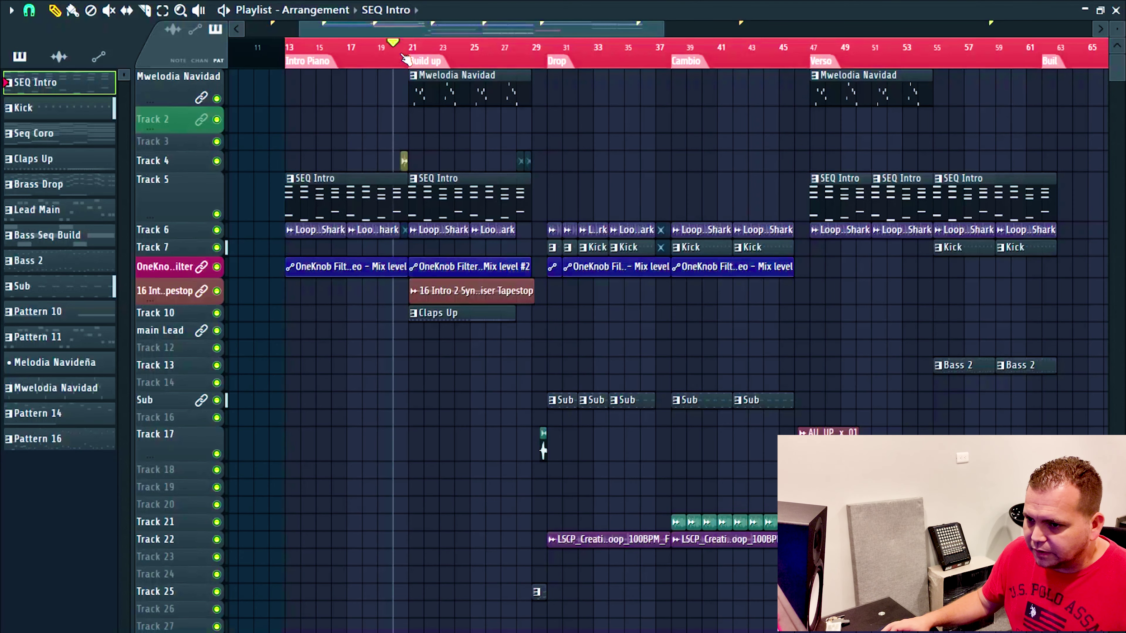
scroll(402, 54, up, 5)
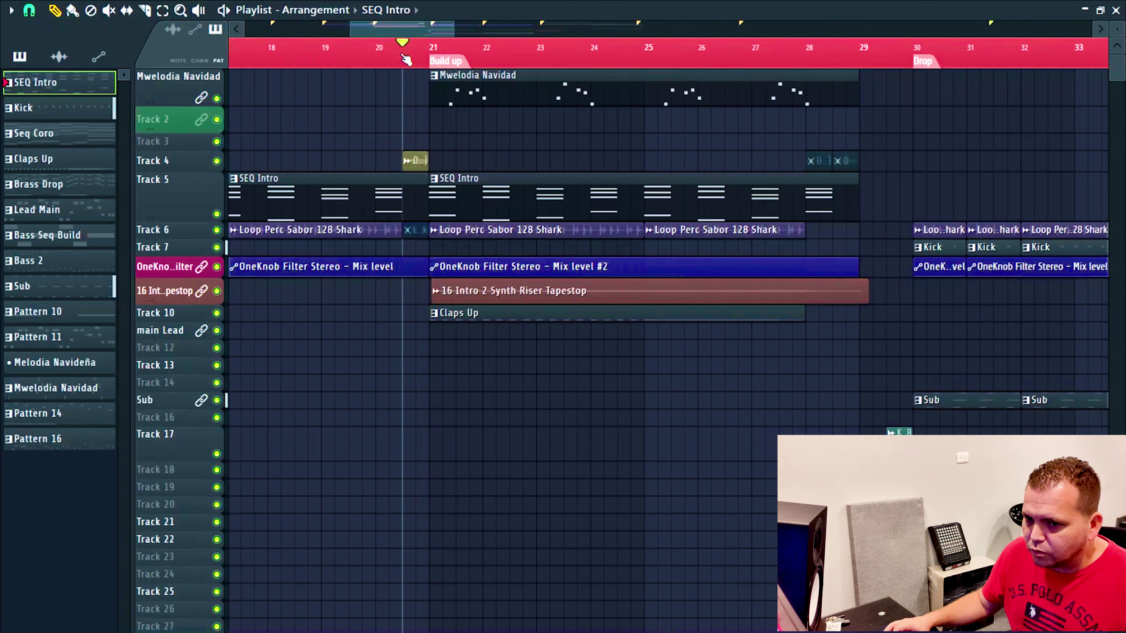
key(space)
key(space)
- Solo the Mwelodia Navidad track and play it from bar 21, then restore all tracks
click(436, 50)
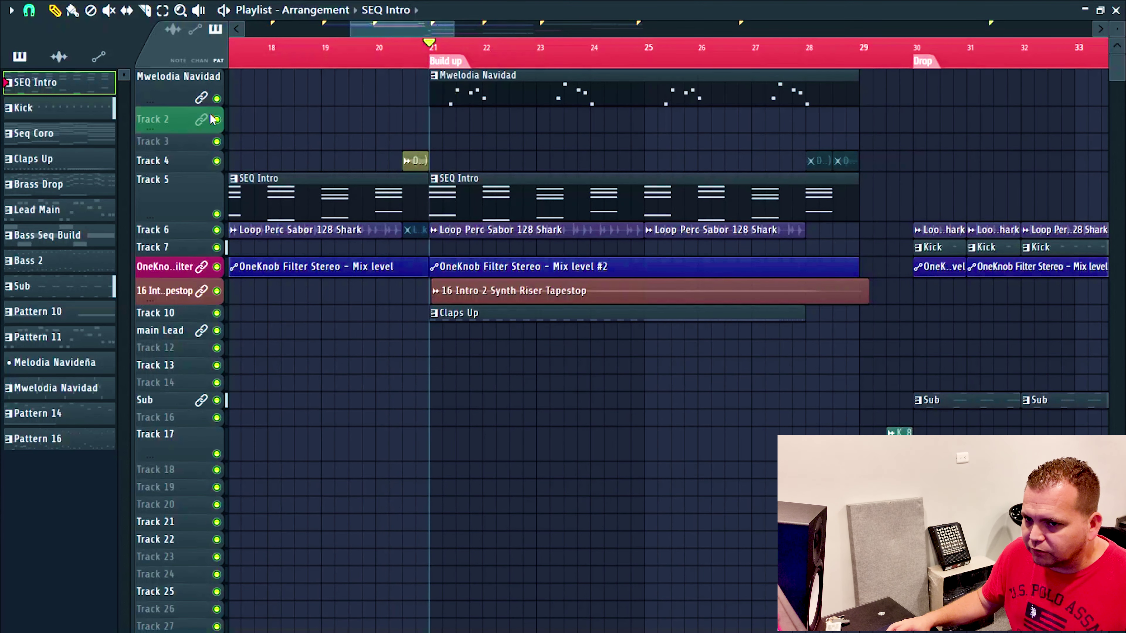
right_click(216, 99)
key(space)
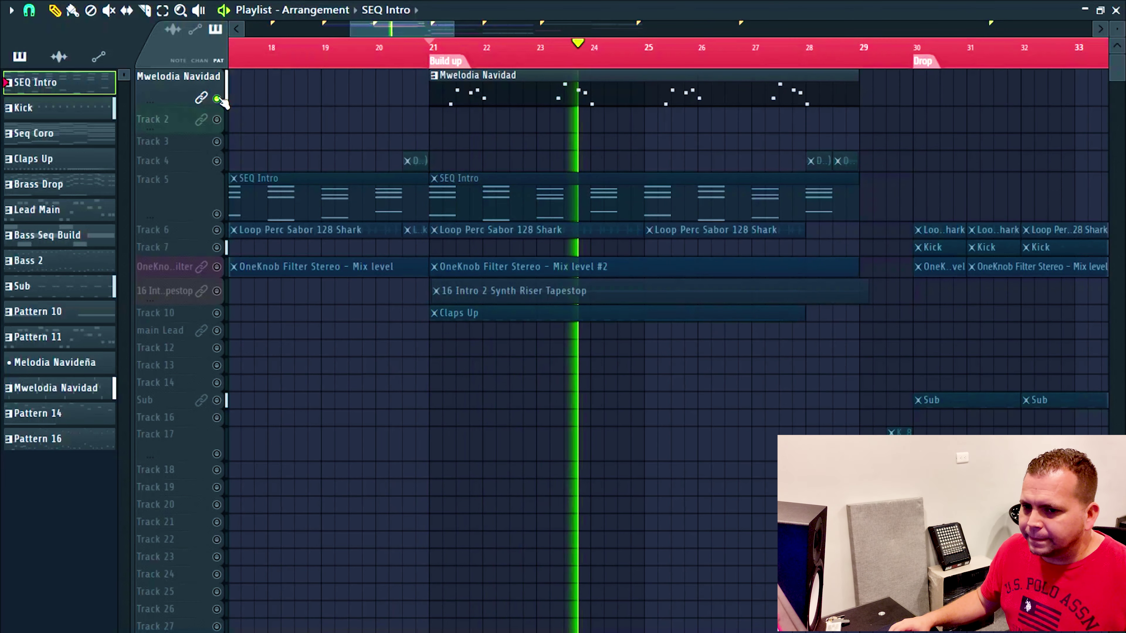
key(space)
right_click(218, 98)
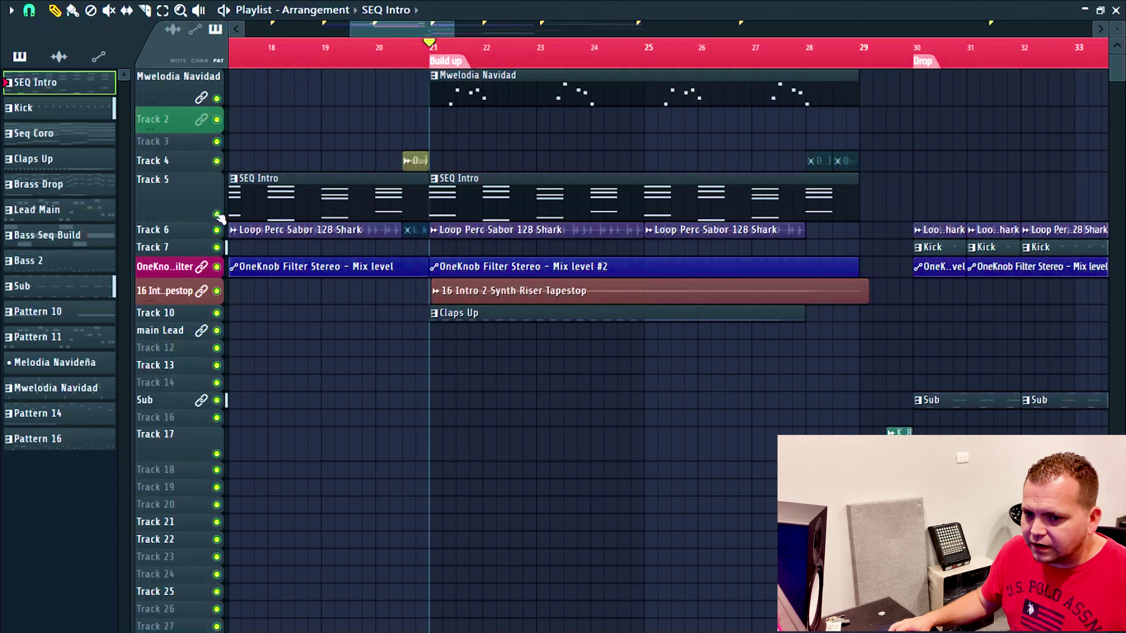
- Isolate Track 5 together with the Mwelodia Navidad track and play both from bar 21
right_click(217, 214)
click(217, 99)
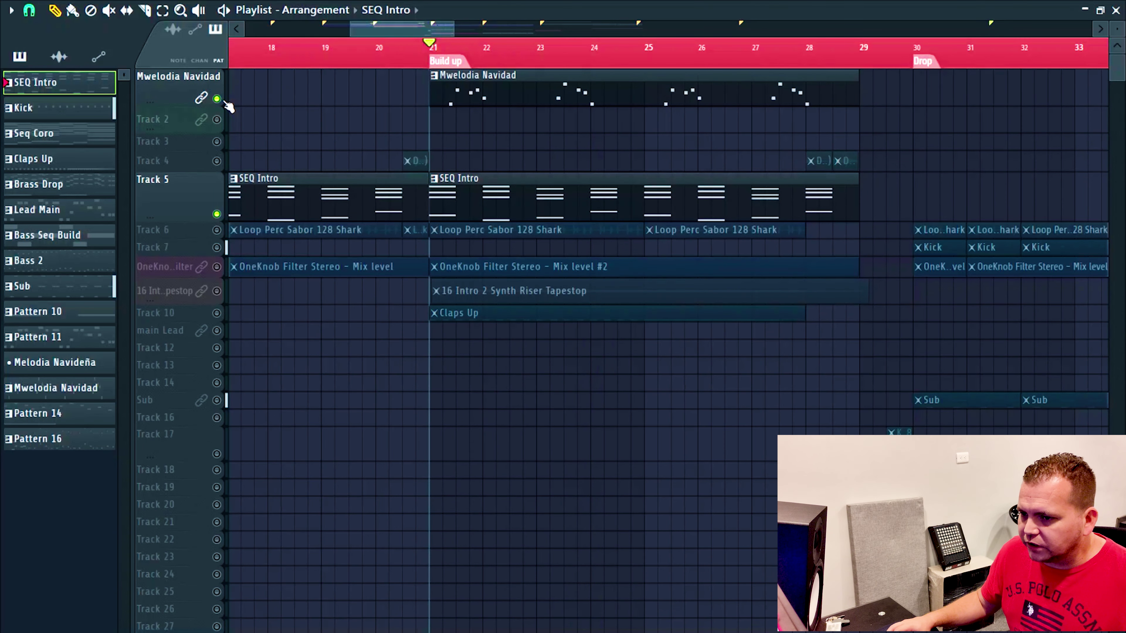
key(space)
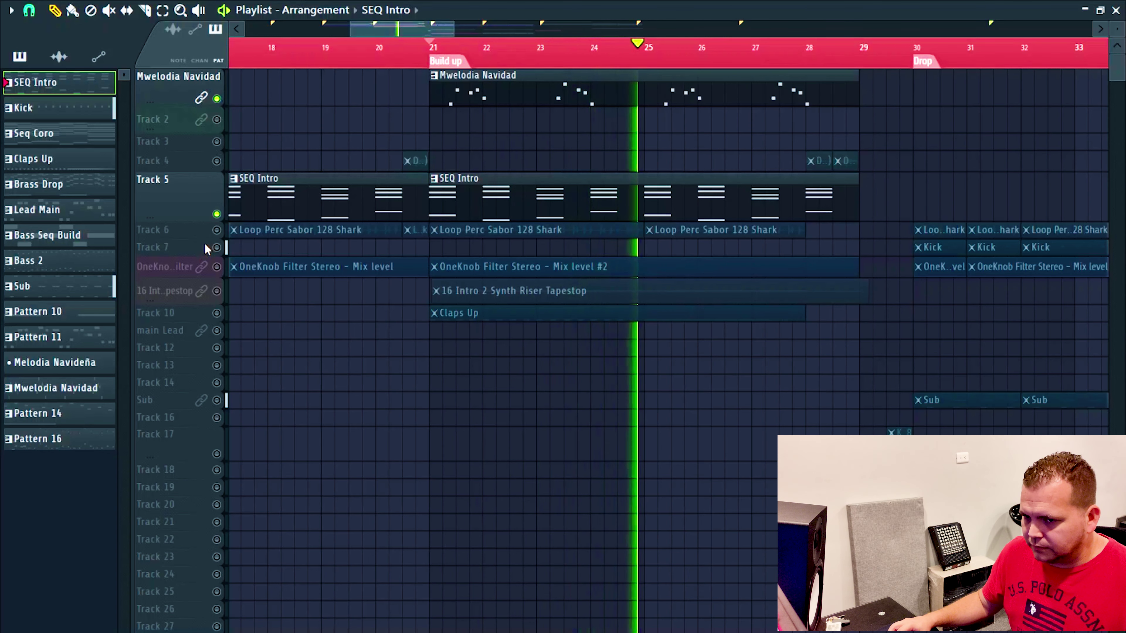
key(space)
- Unmute Track 6's percussion loop and the OneKnob filter automation track in turn, playing the mix from bar 21 after each
click(217, 230)
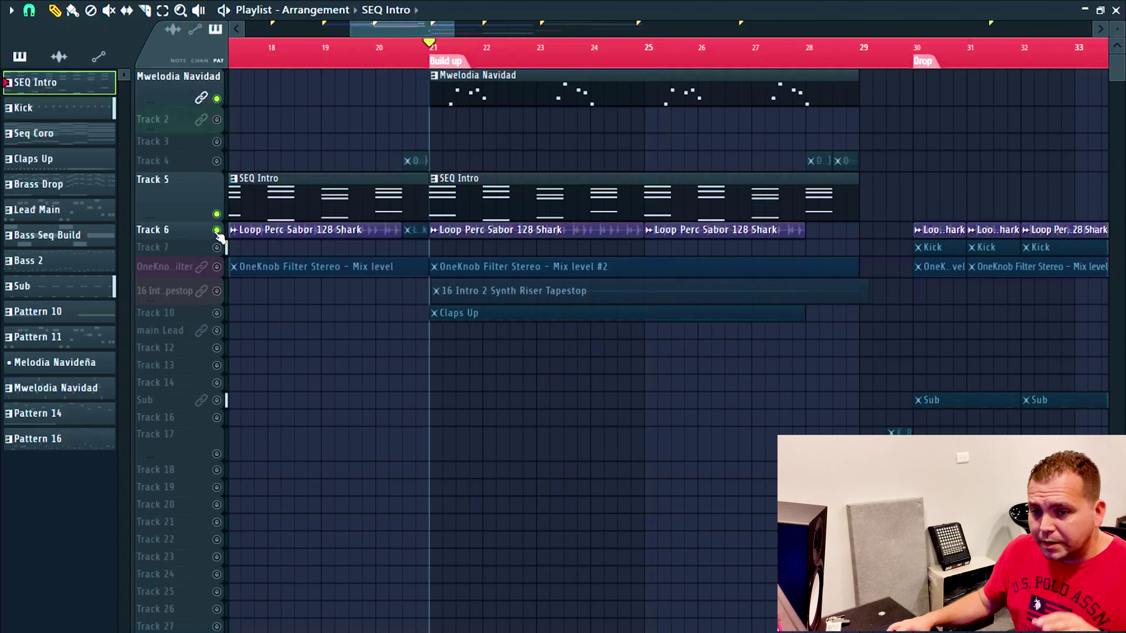
key(space)
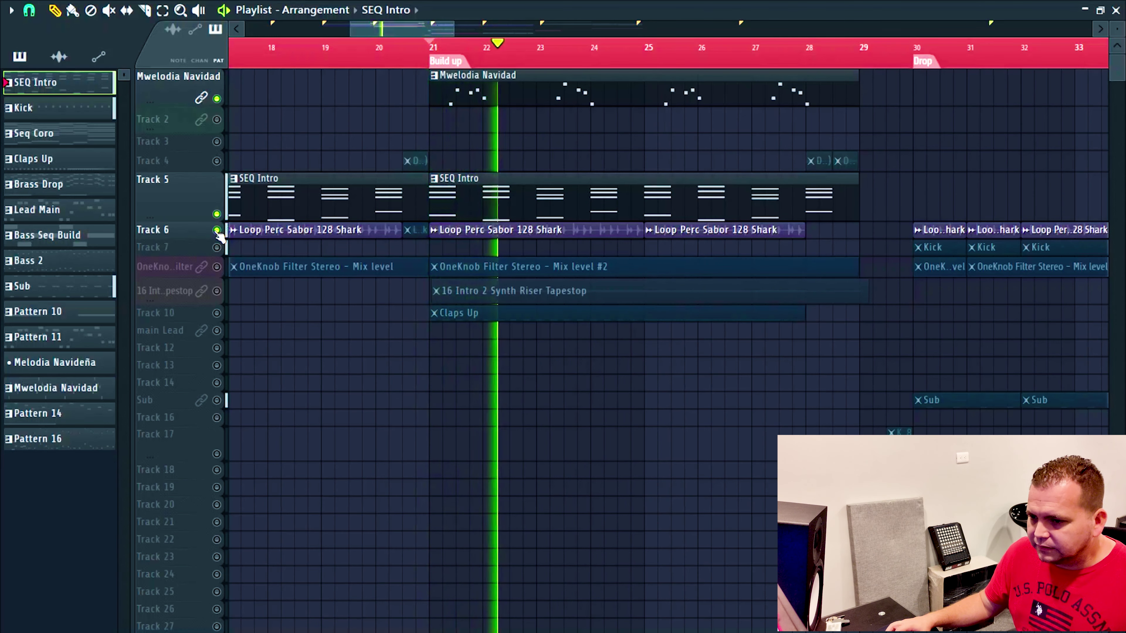
key(space)
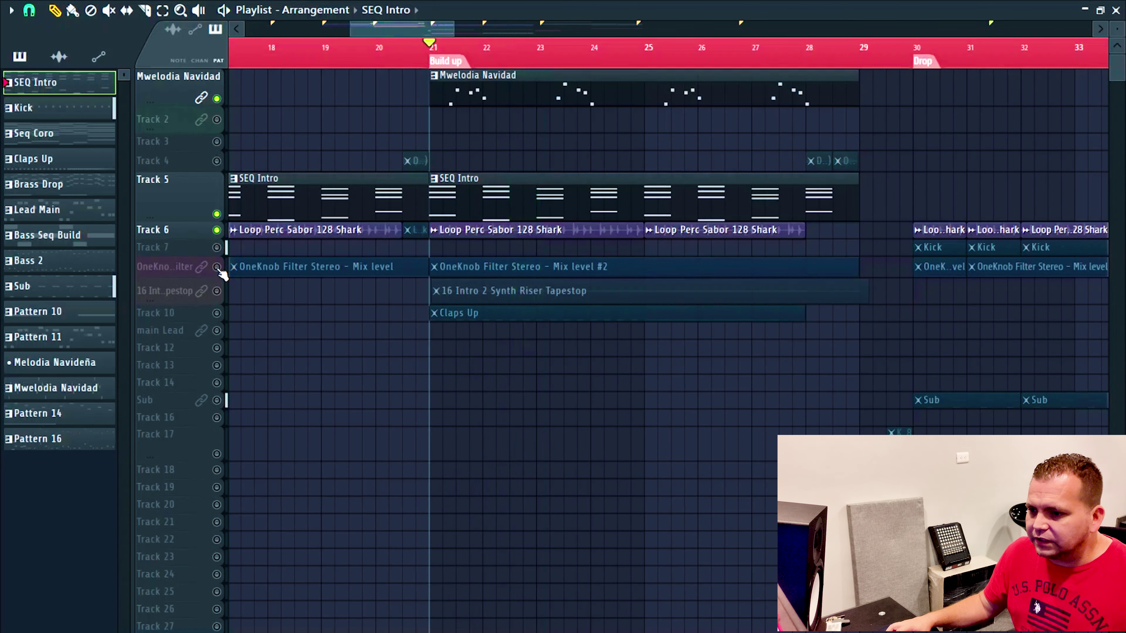
click(216, 266)
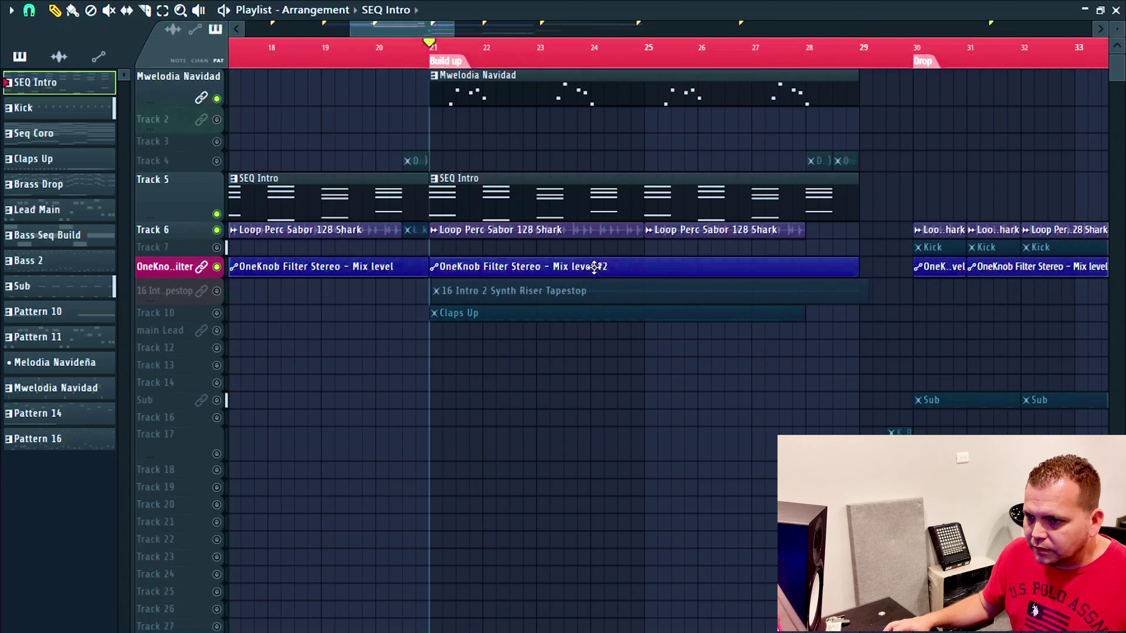
key(space)
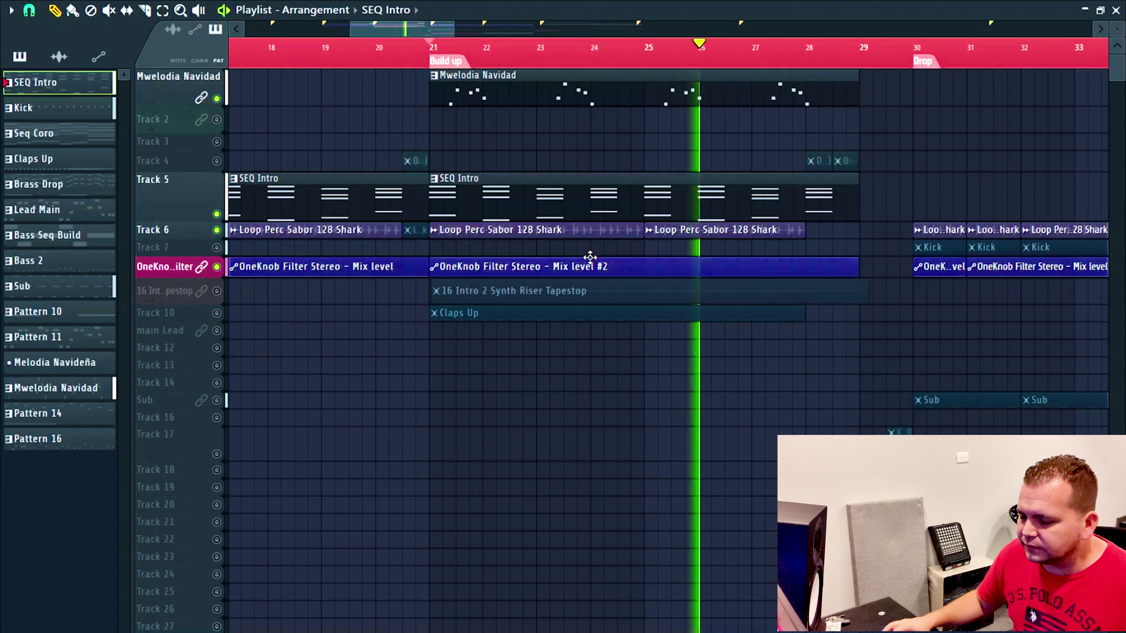
key(space)
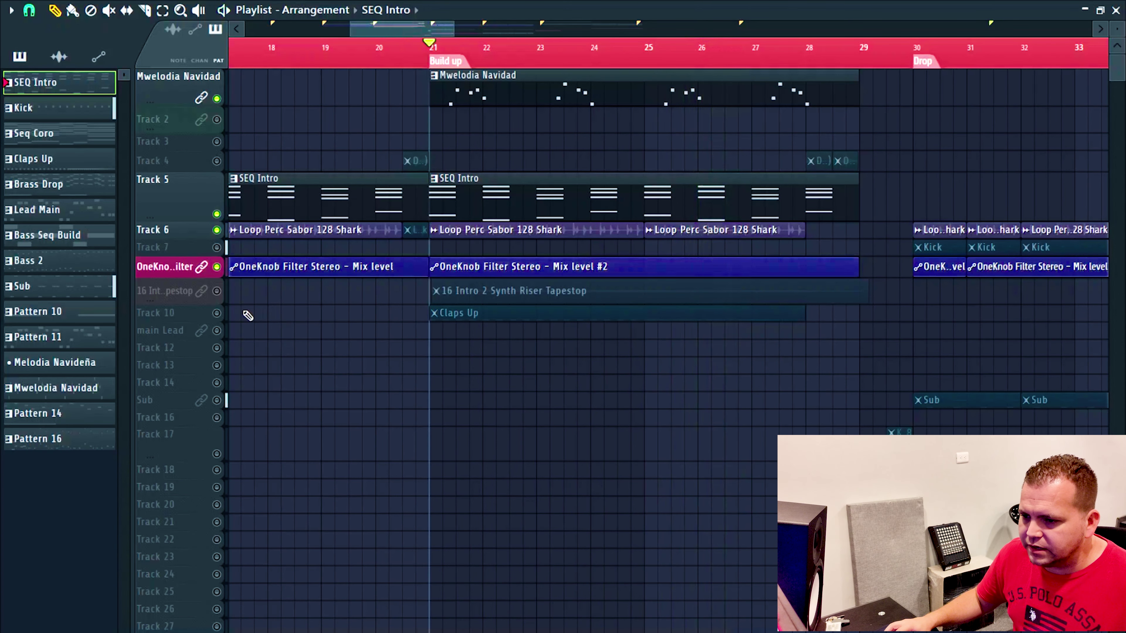
- Unmute the 16 Intro 2 Synth Riser Tapestop track and play the Build up from bar 21
click(216, 291)
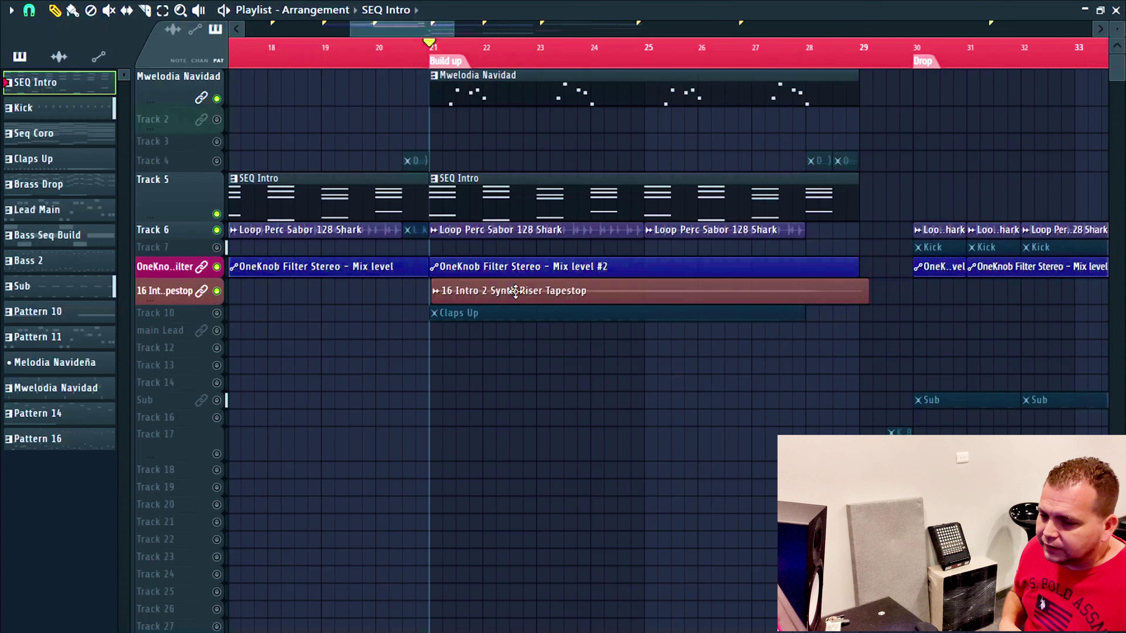
key(space)
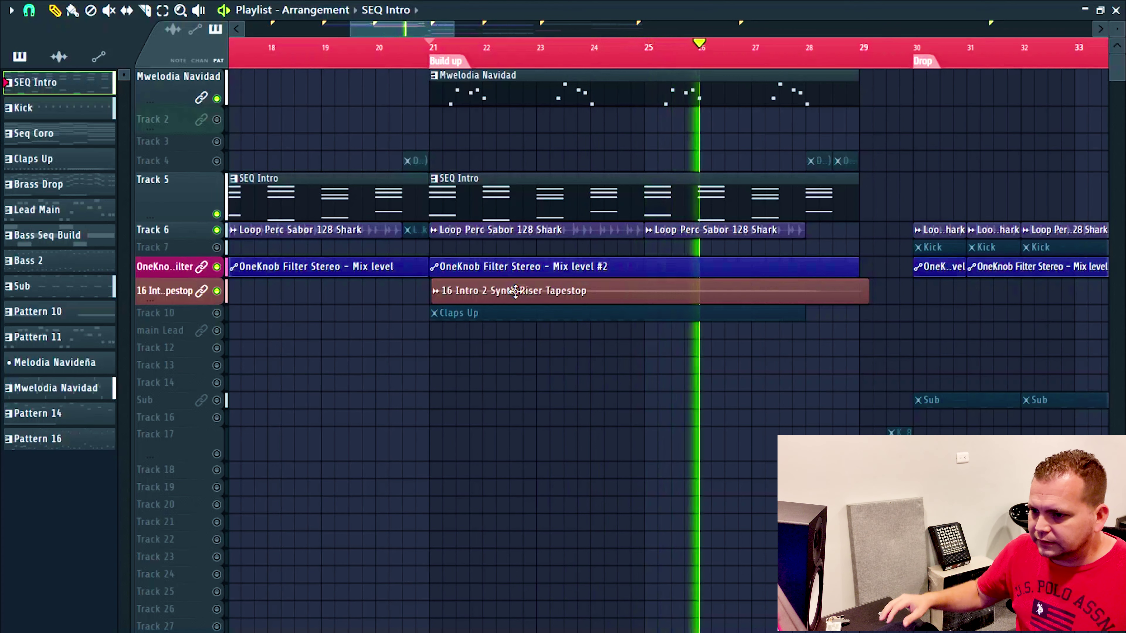
key(space)
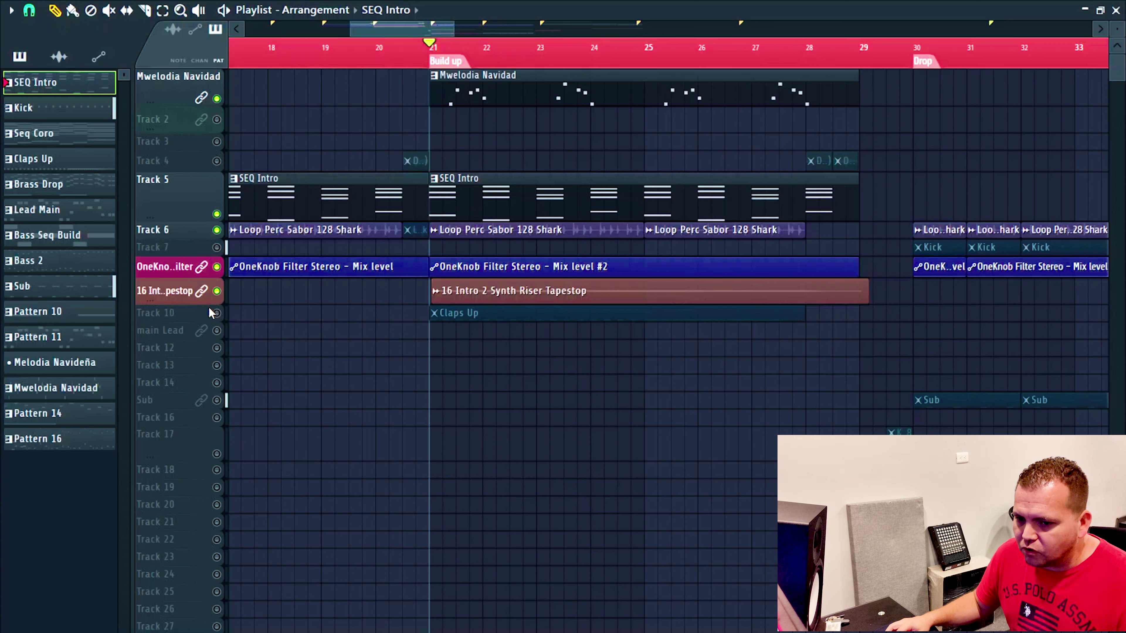
- Unmute Track 10 with the Claps Up pattern, play the Build up through to its end, and unmute all tracks
click(217, 314)
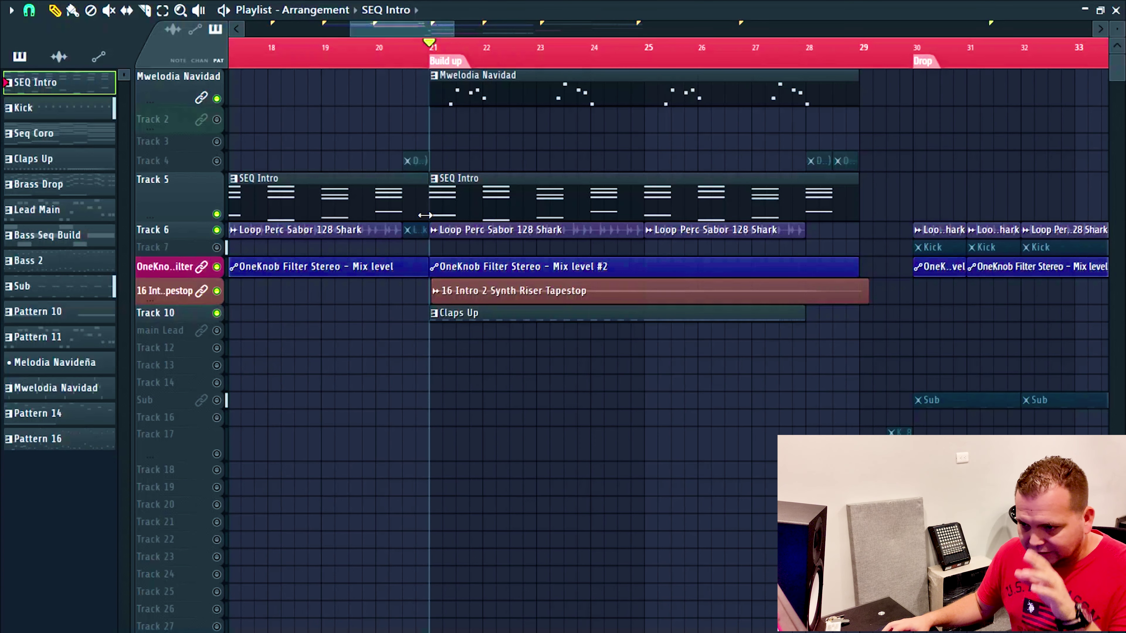
key(space)
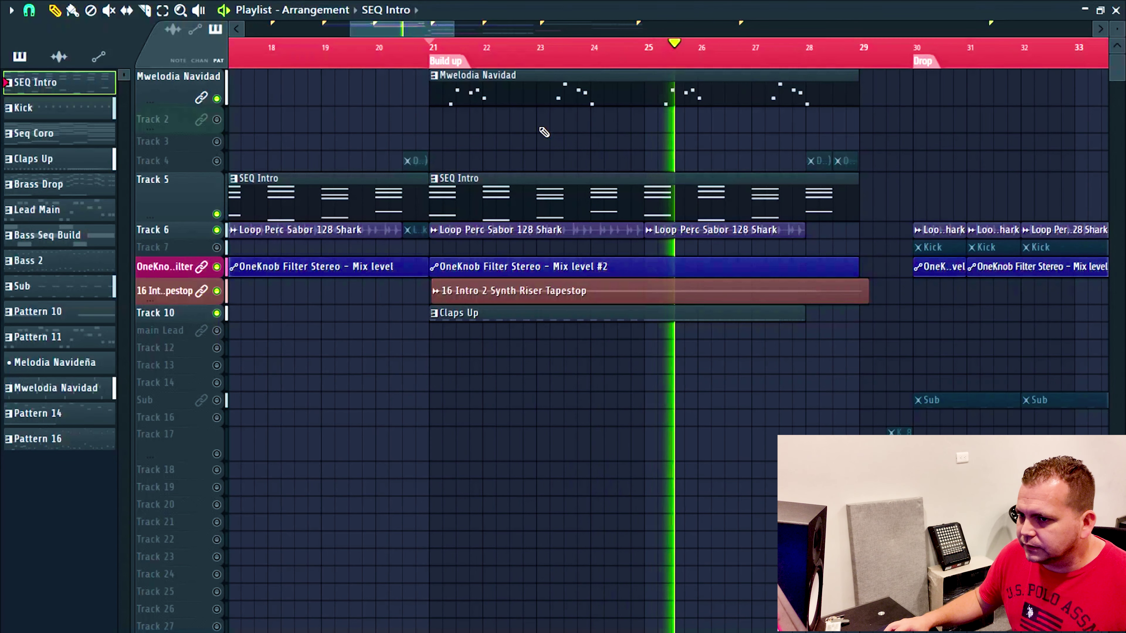
drag(464, 29, 548, 33)
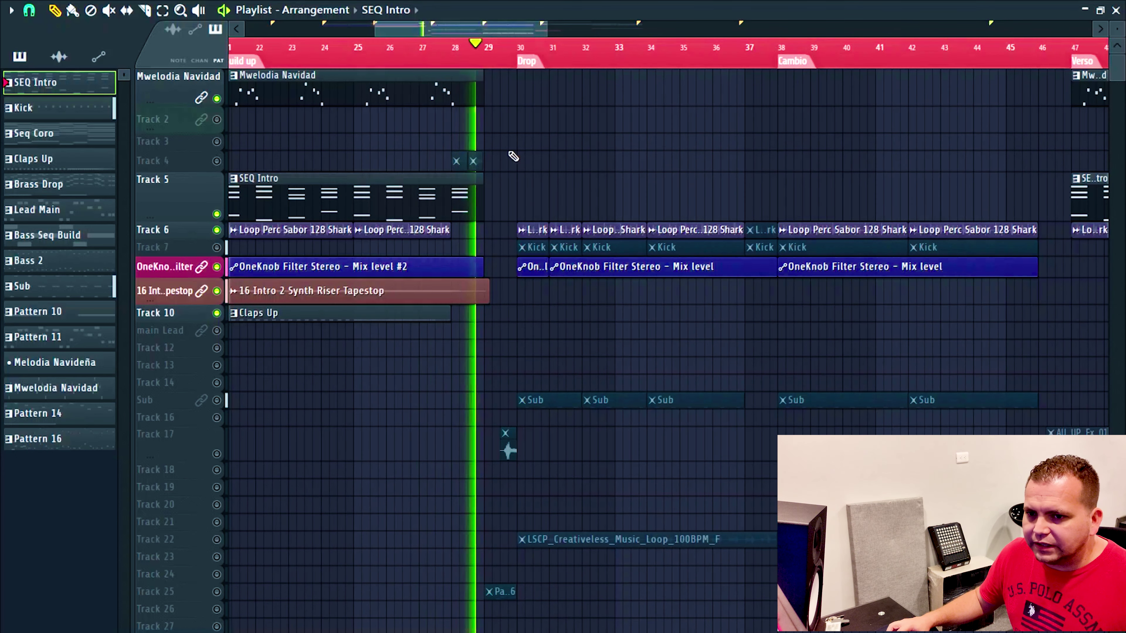
key(space)
right_click(216, 119)
right_click(217, 119)
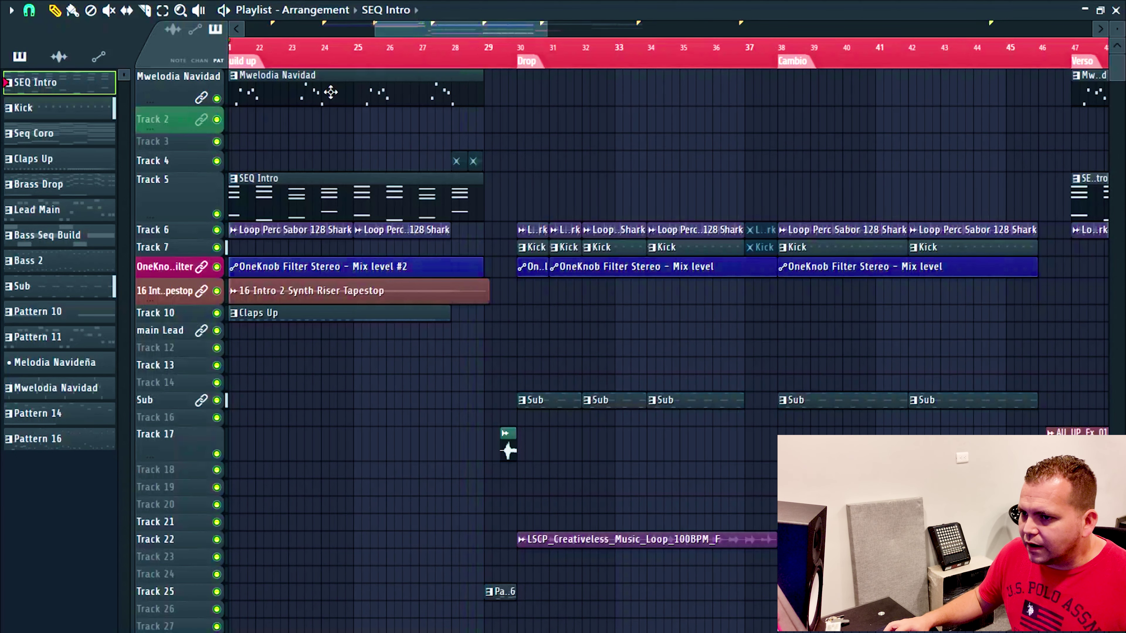
- Play the full arrangement from bar 29 through the Drop to the start of the Cambio section
click(511, 50)
click(490, 50)
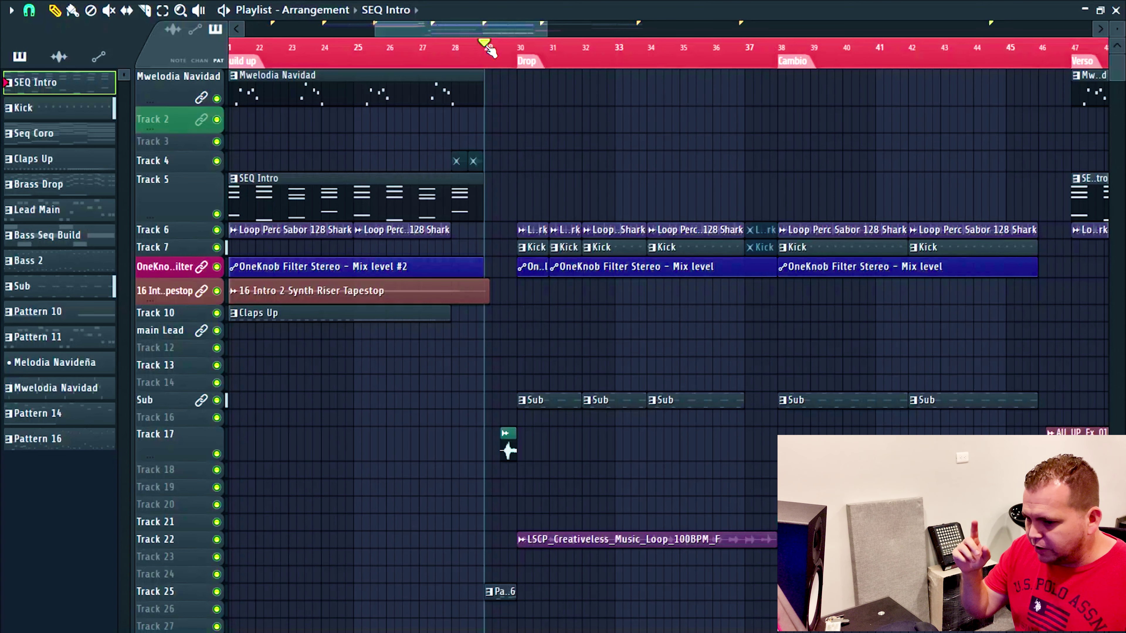
key(space)
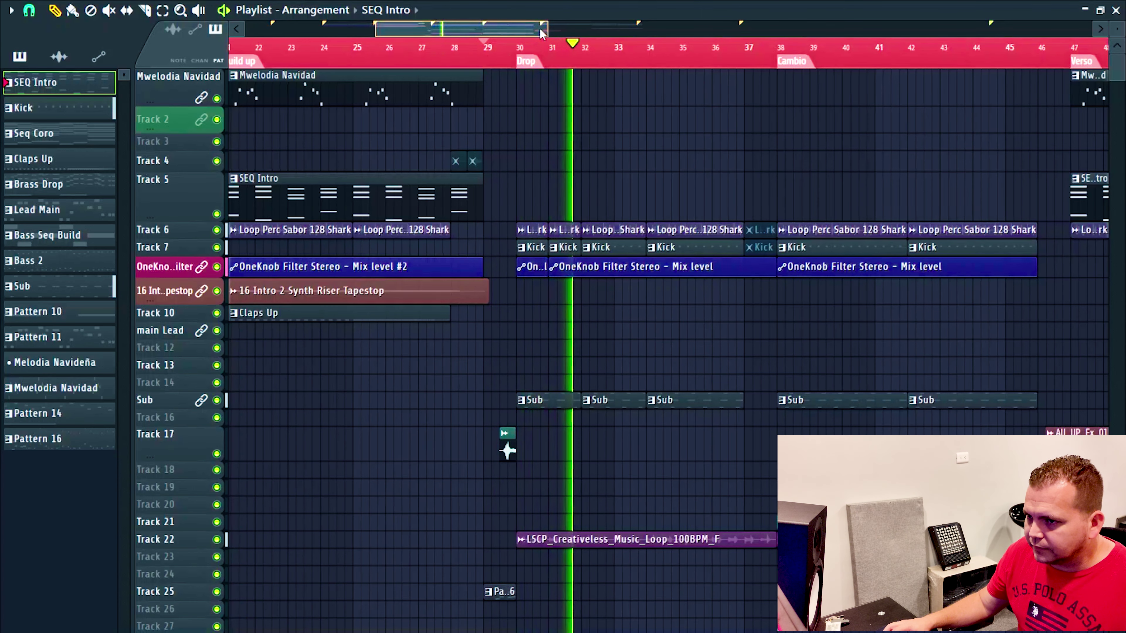
drag(534, 30, 586, 29)
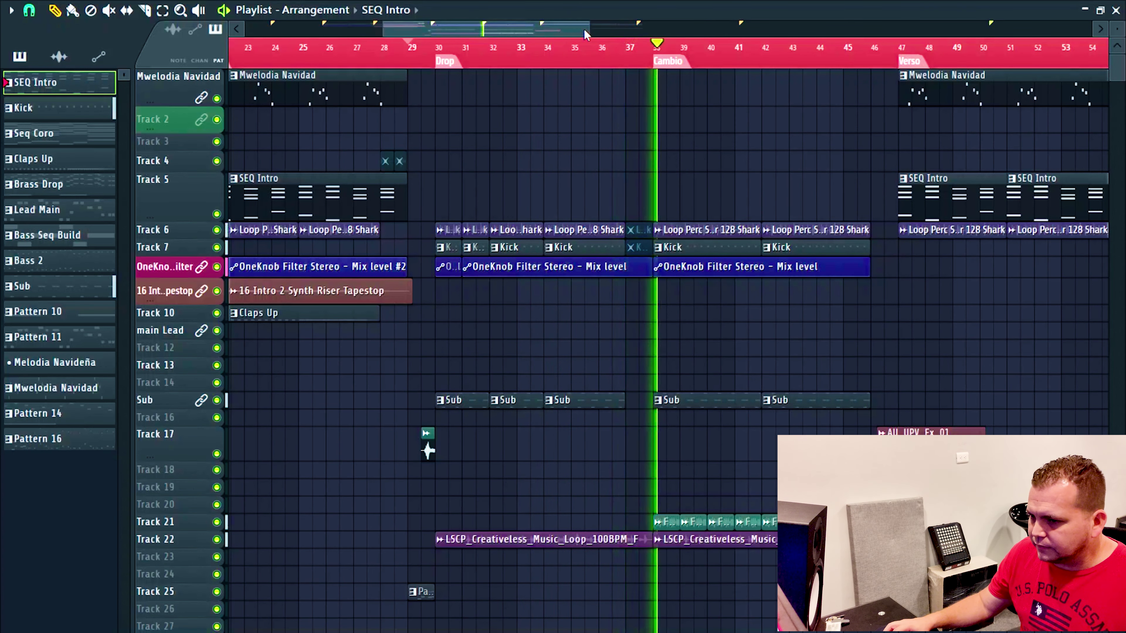
key(space)
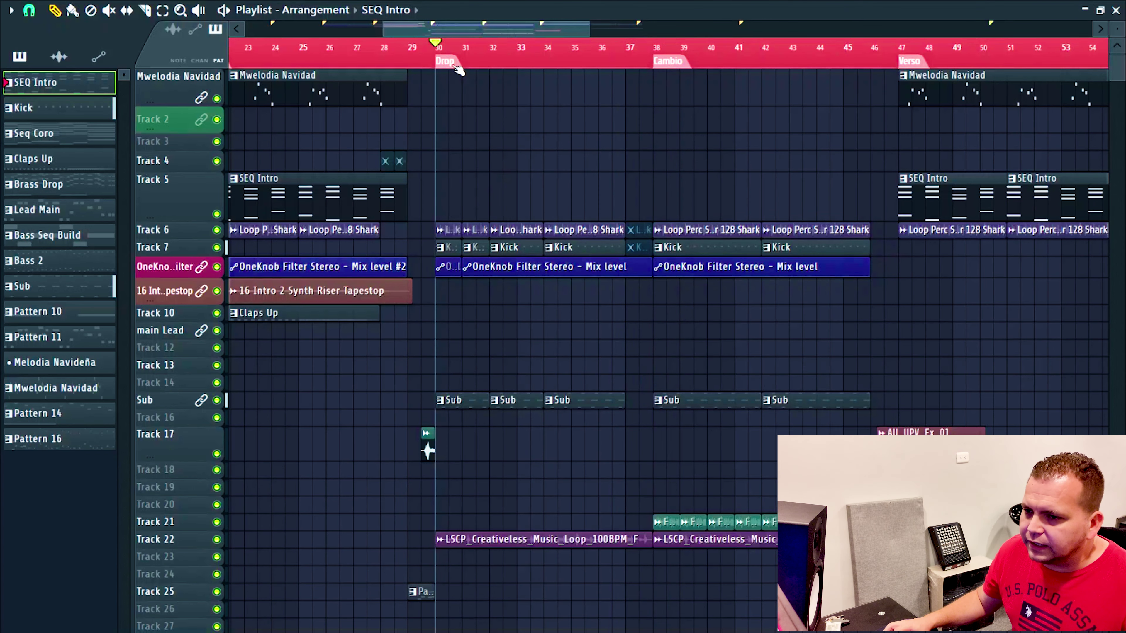
- Play the fill before the Drop from halfway through bar 29, where the Track 17 effect clip starts
click(422, 59)
scroll(421, 58, up, 6)
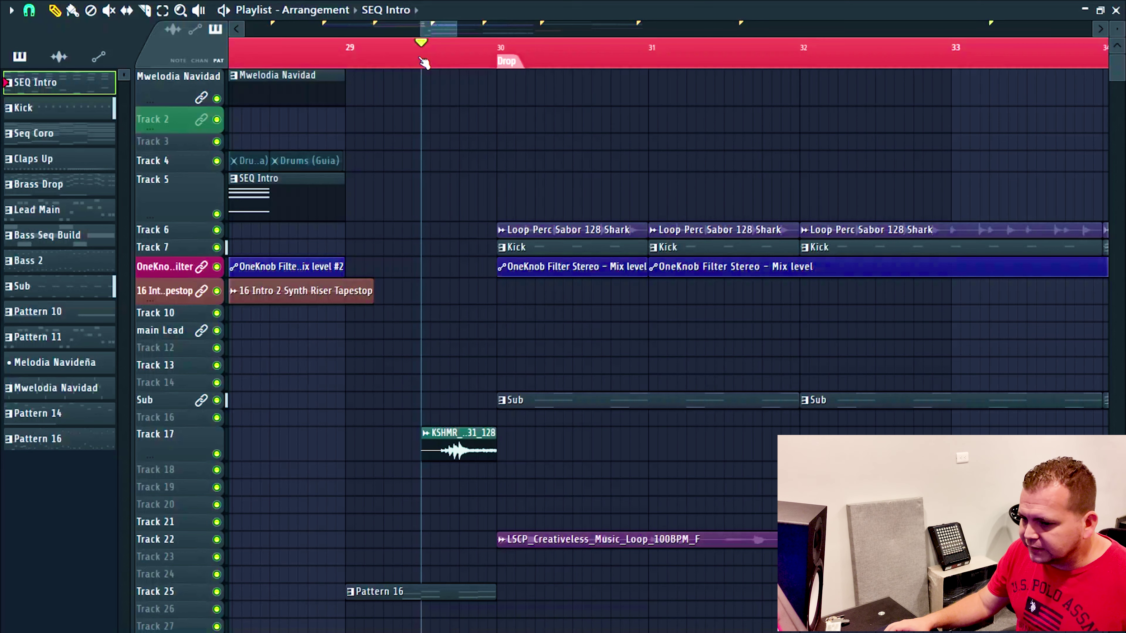
key(space)
key(space)
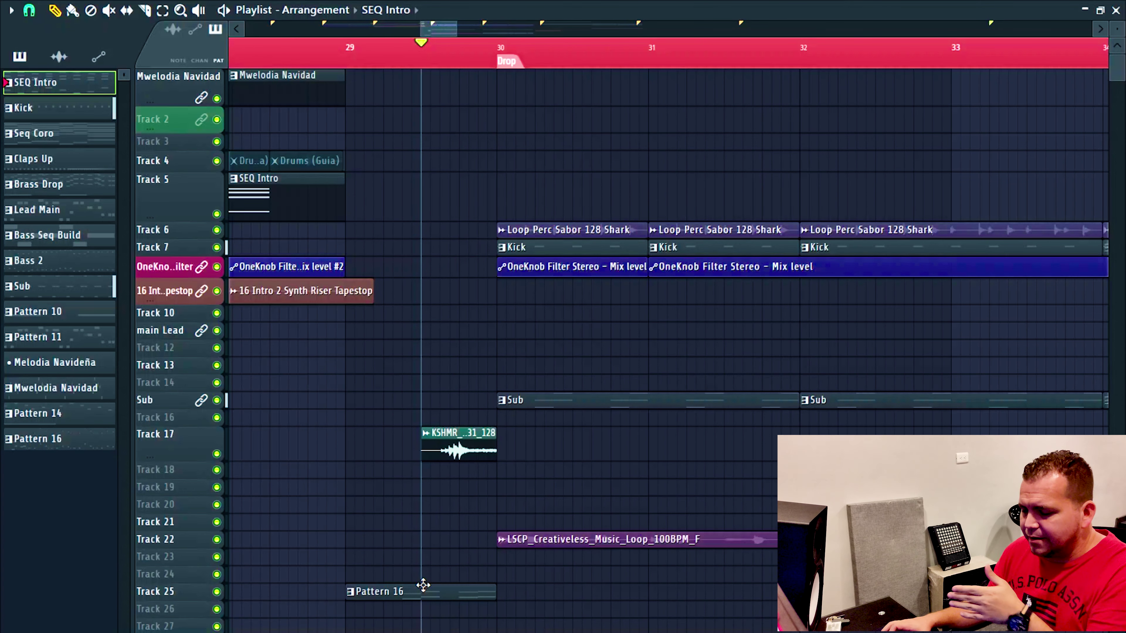
- Solo Track 22 and play its LSCP_Creativeless music loop from bar 30, then restore all tracks
click(502, 53)
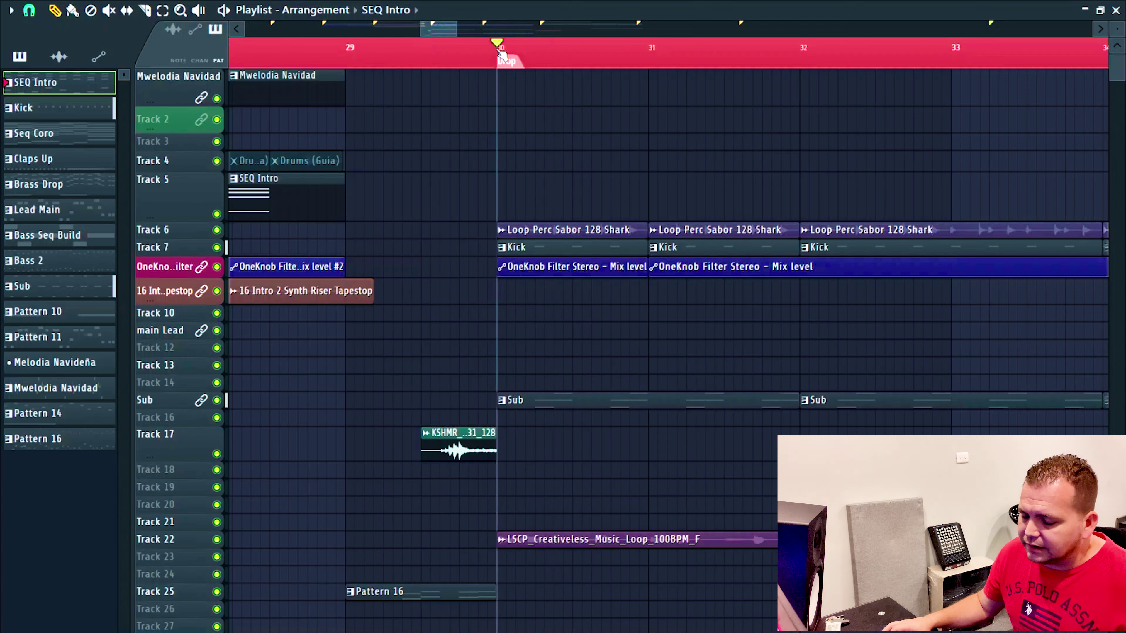
scroll(502, 53, down, 3)
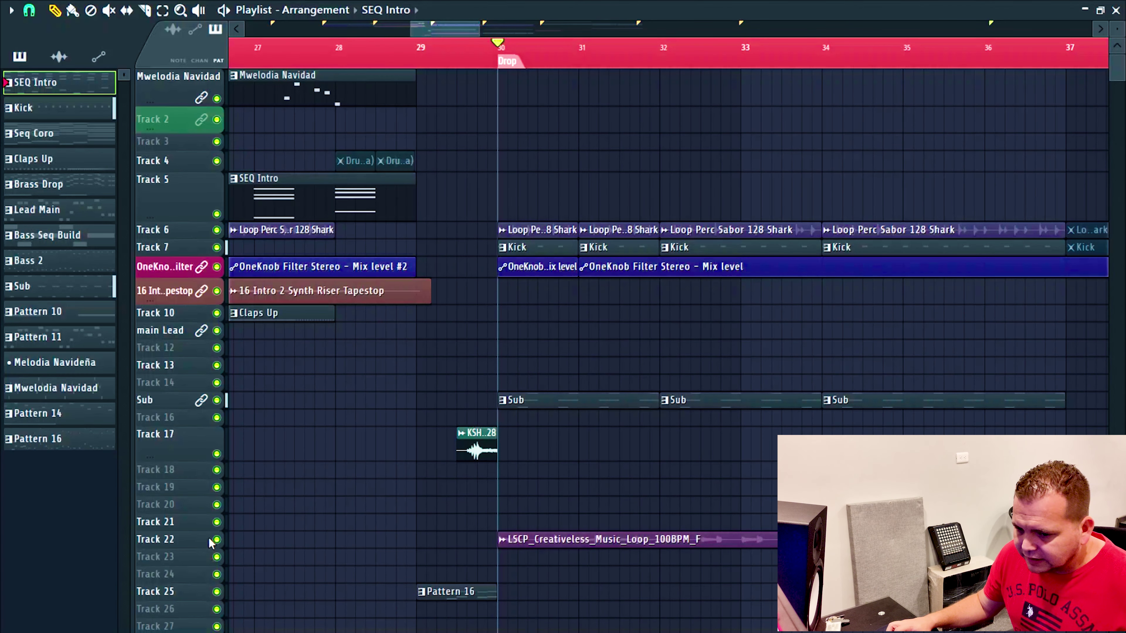
ctrl+click(217, 540)
key(space)
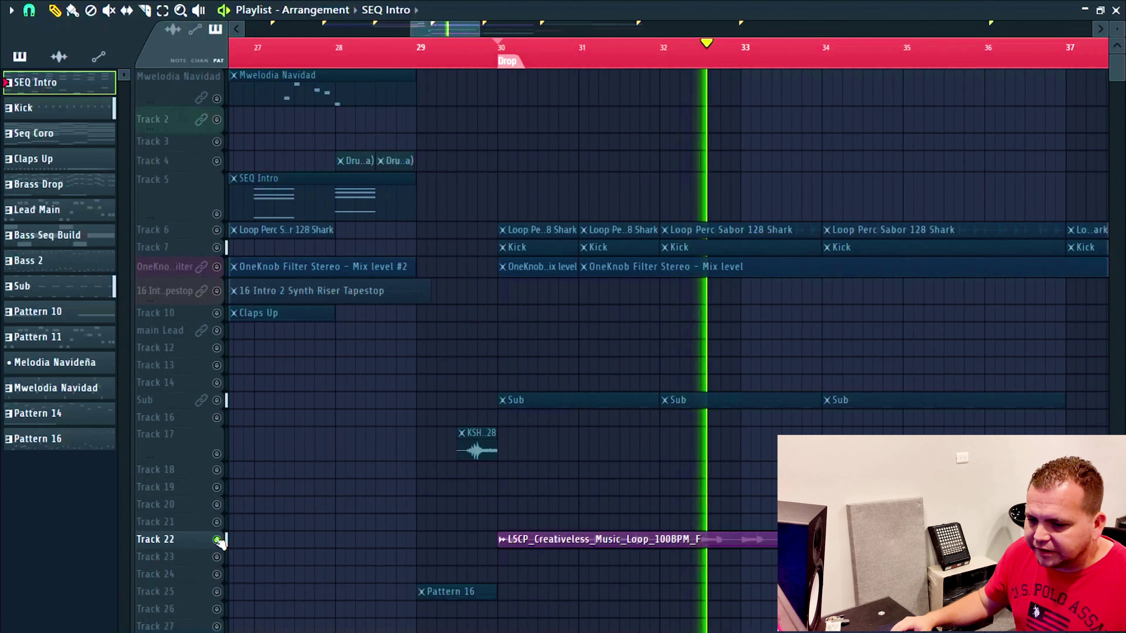
key(space)
ctrl+click(217, 540)
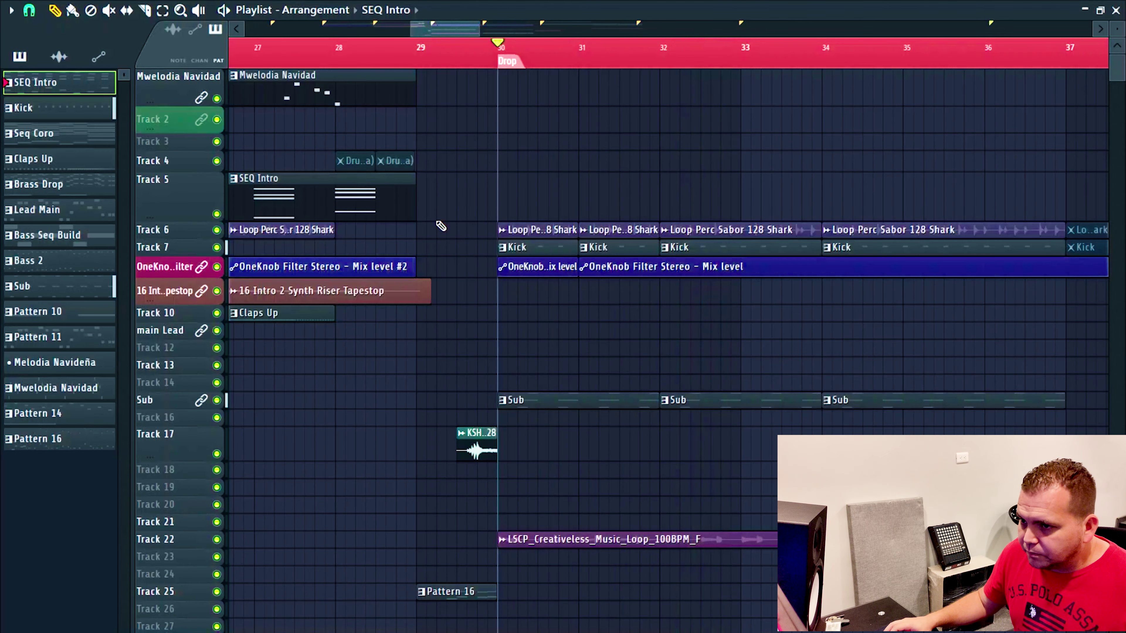
- Solo Track 7 and play its Kick pattern from the start of the Drop at bar 30
scroll(524, 49, down, 5)
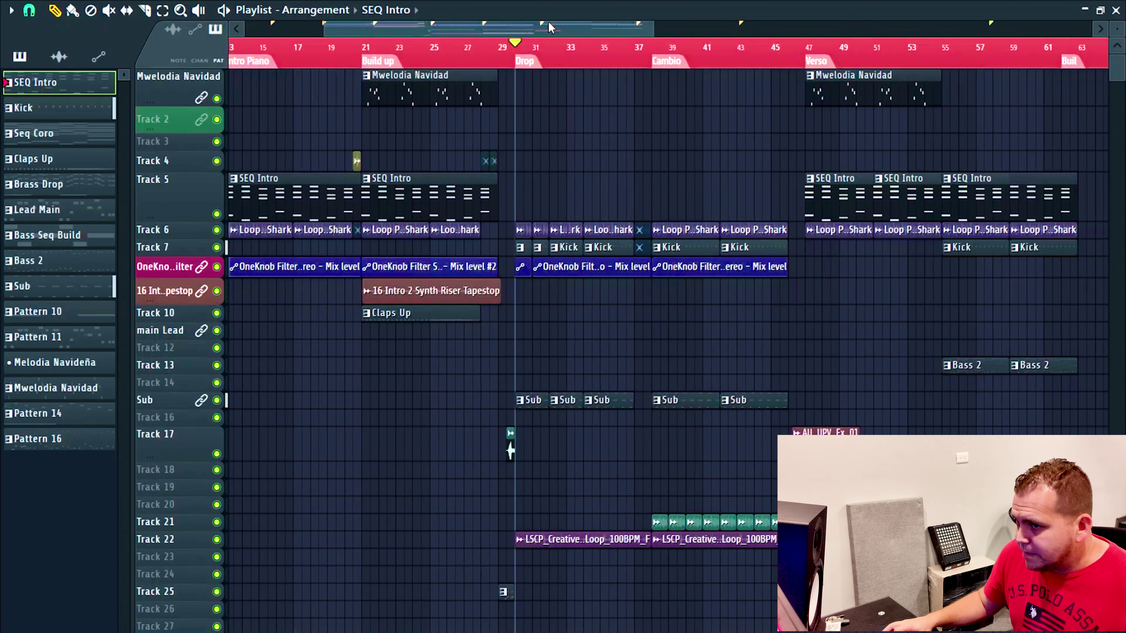
drag(549, 27, 593, 29)
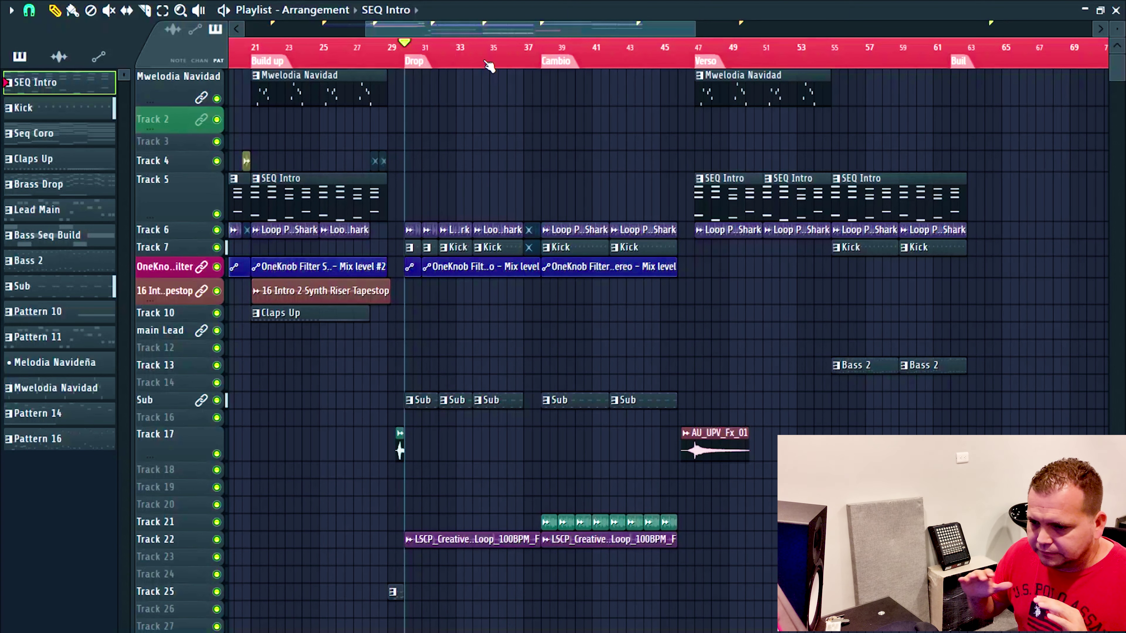
key(space)
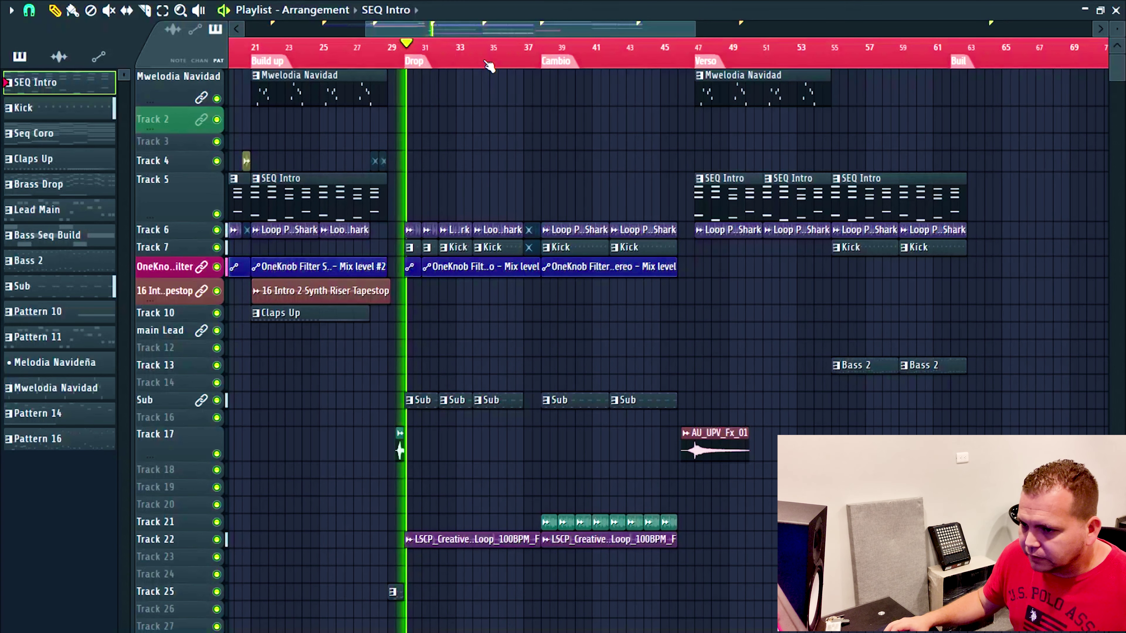
key(space)
ctrl+click(217, 248)
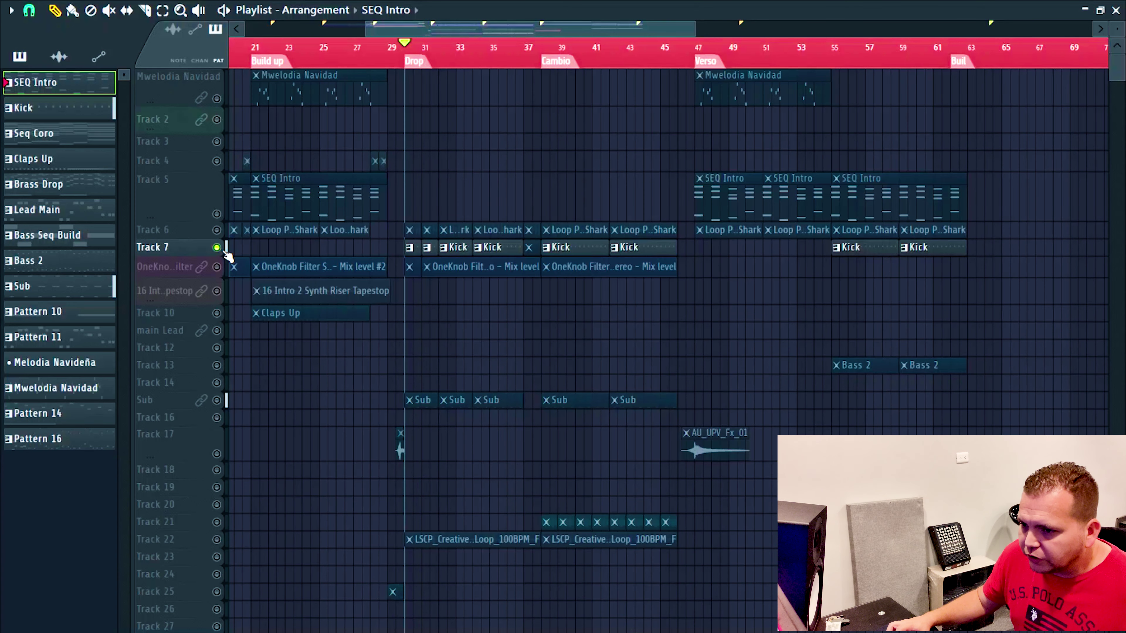
key(space)
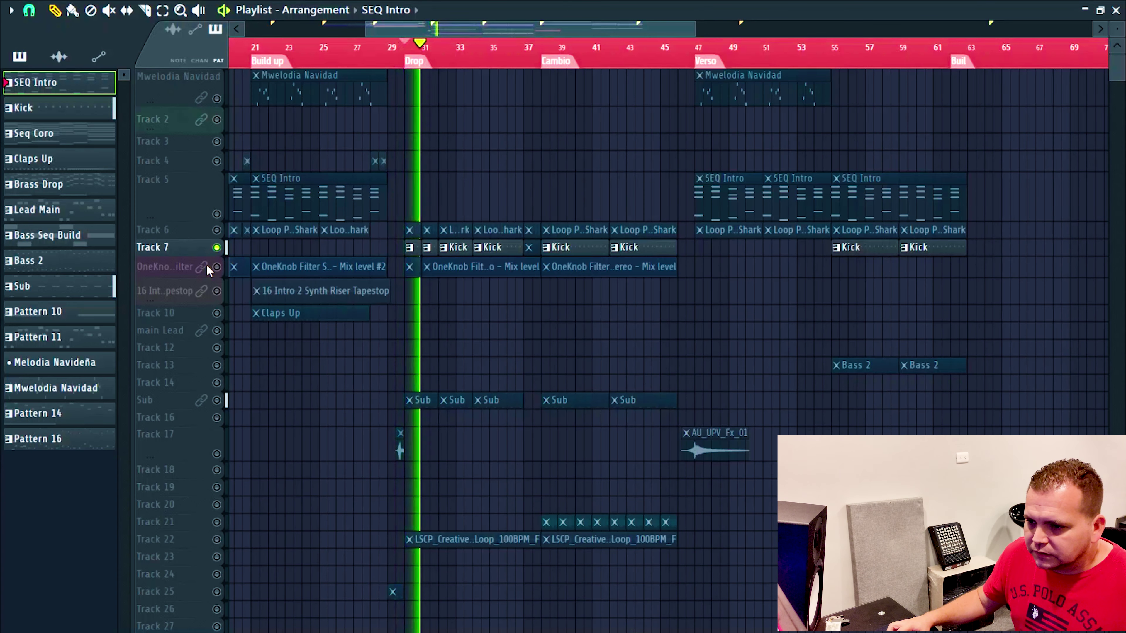
key(space)
- Play the Drop's kick together with the Track 6 percussion loop, adding the Sub track during playback
click(217, 230)
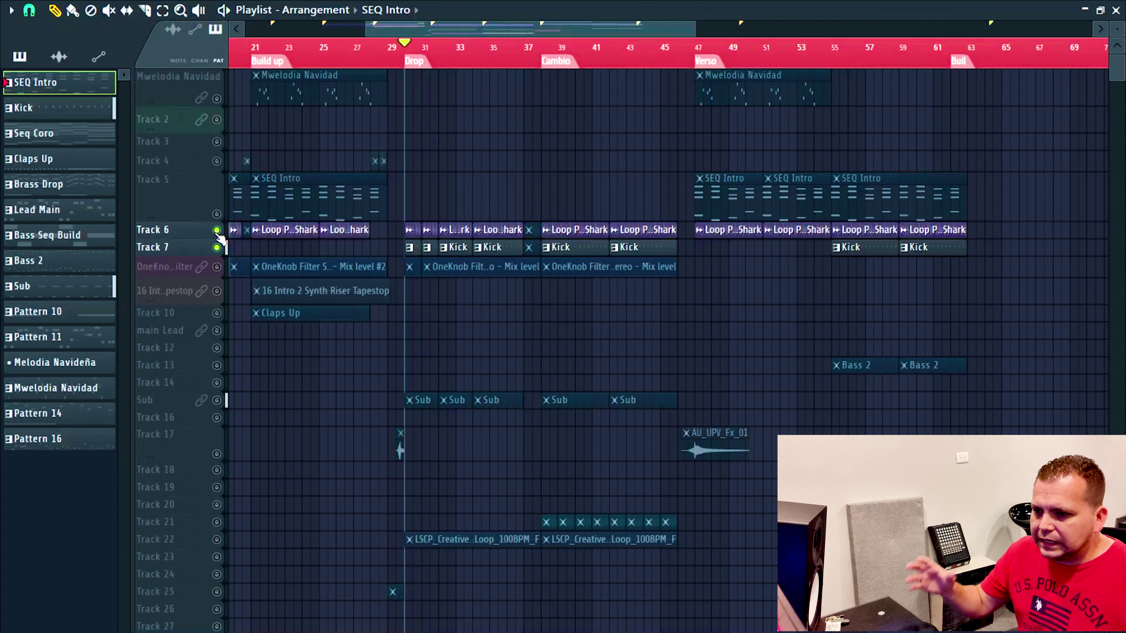
key(space)
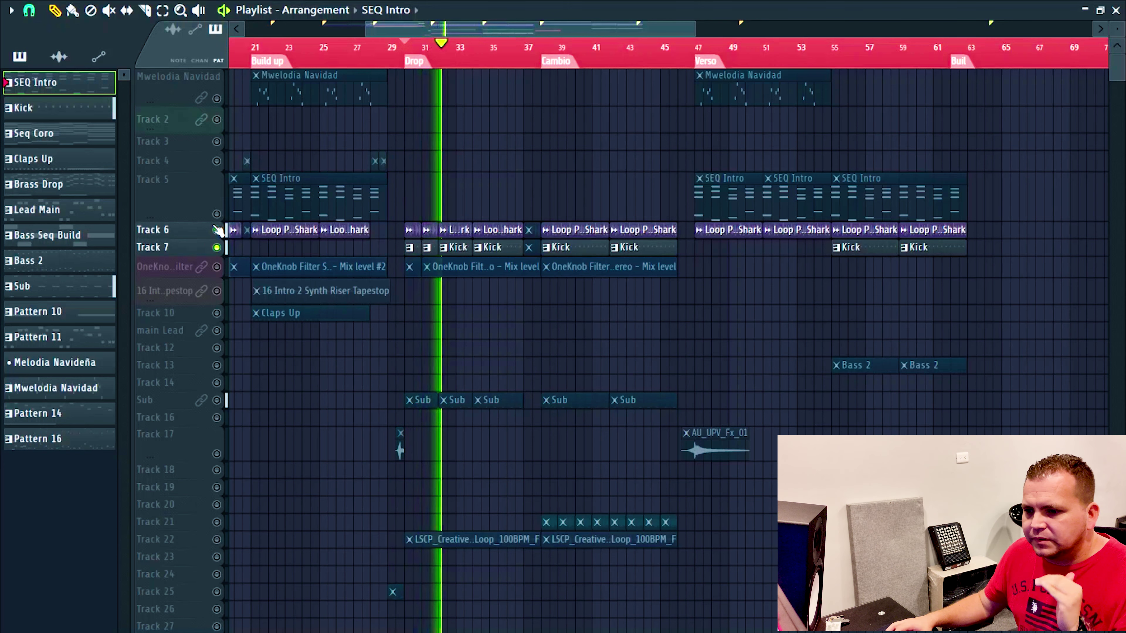
click(217, 400)
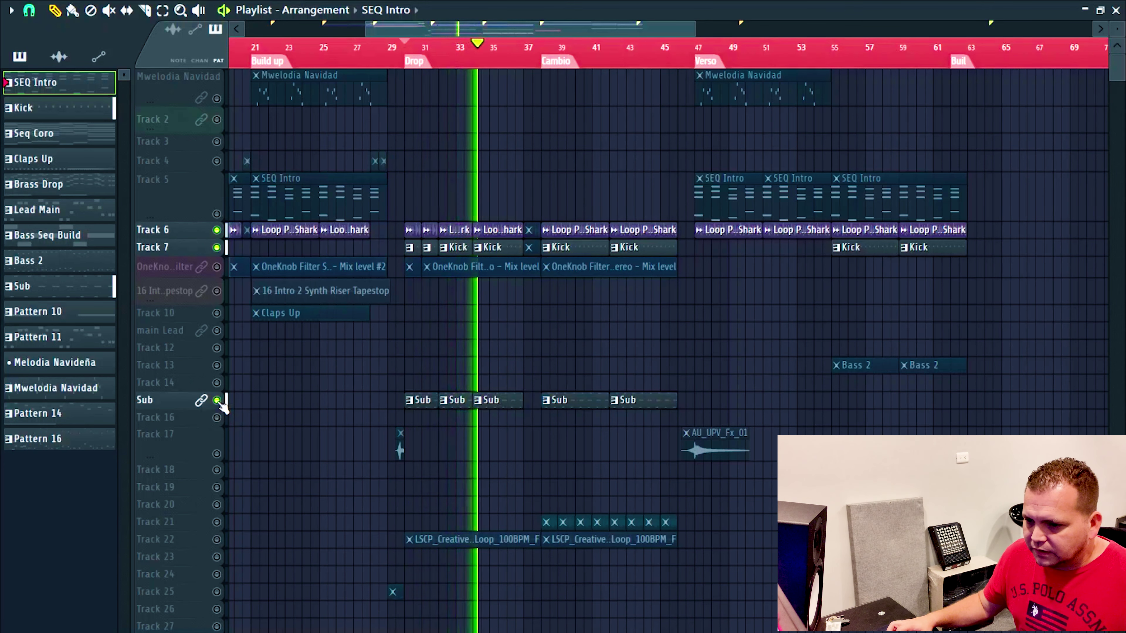
- Solo the Sub track, play its pattern from bar 30, and restore all tracks
ctrl+click(218, 400)
key(space)
key(space)
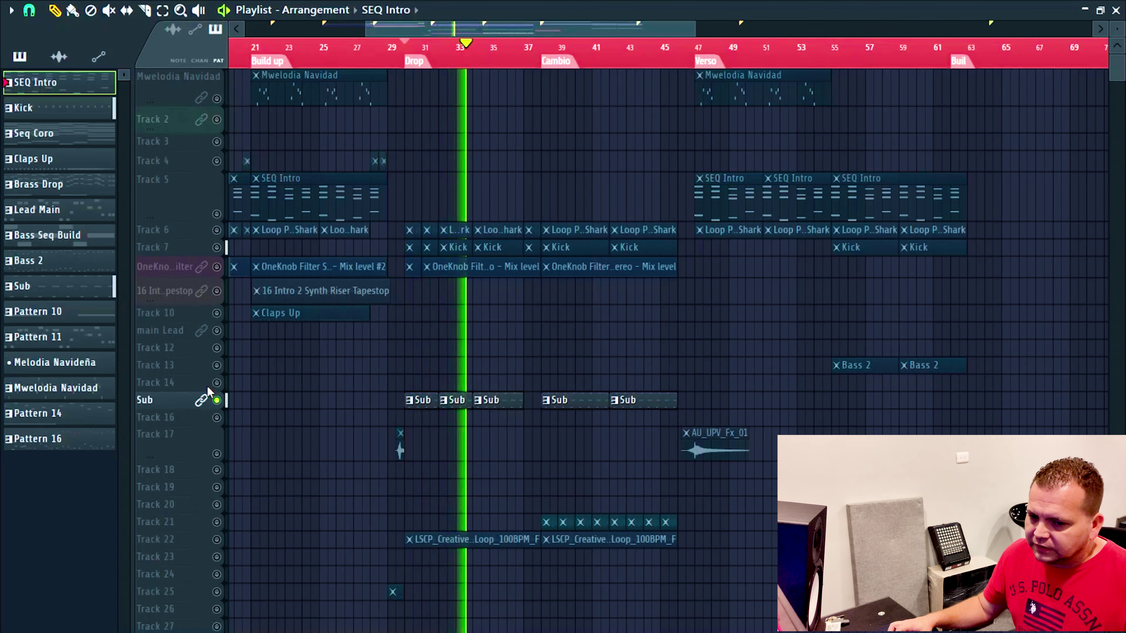
key(space)
ctrl+click(217, 400)
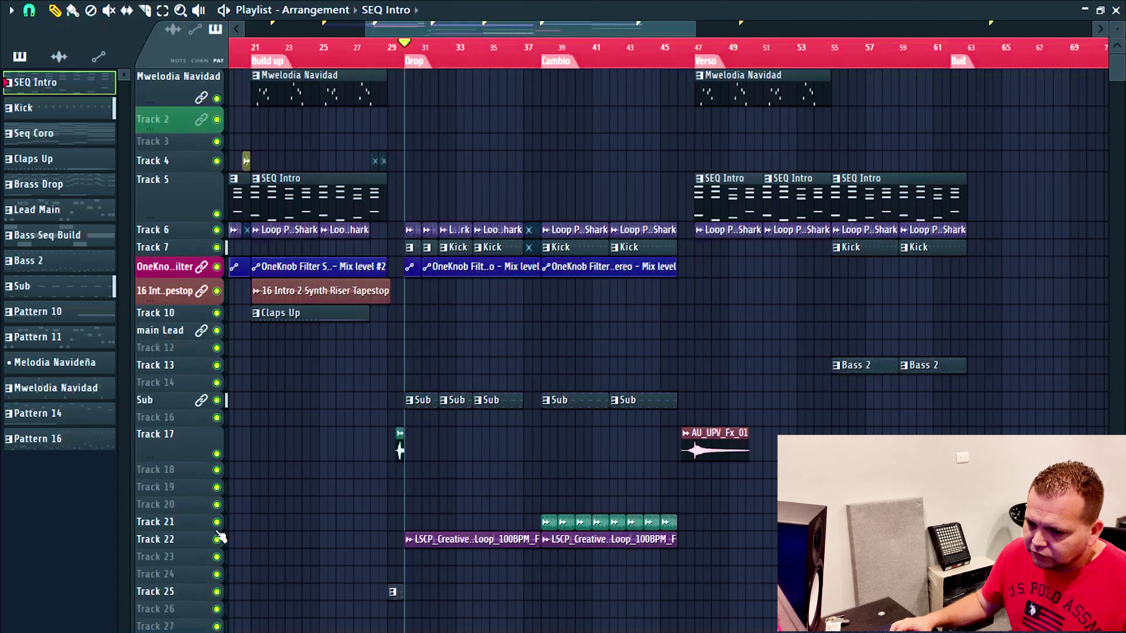
- Audition Track 22's LSCP_Creativeless loop on its own, restore all tracks, and play the full Drop from bar 30
ctrl+click(217, 540)
key(space)
key(space)
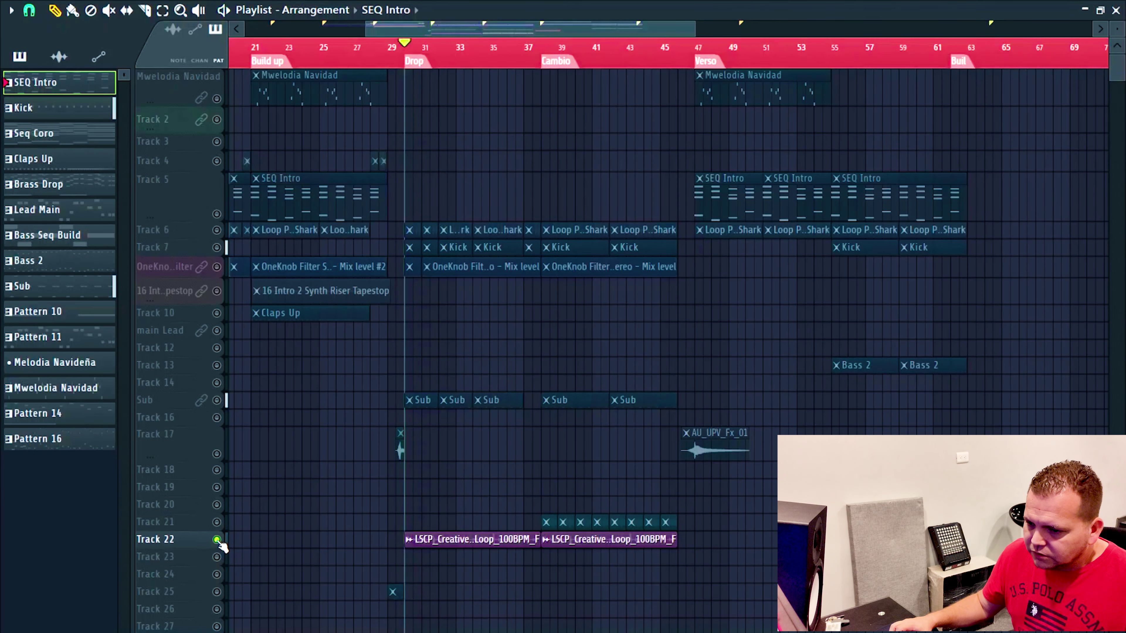
ctrl+click(217, 539)
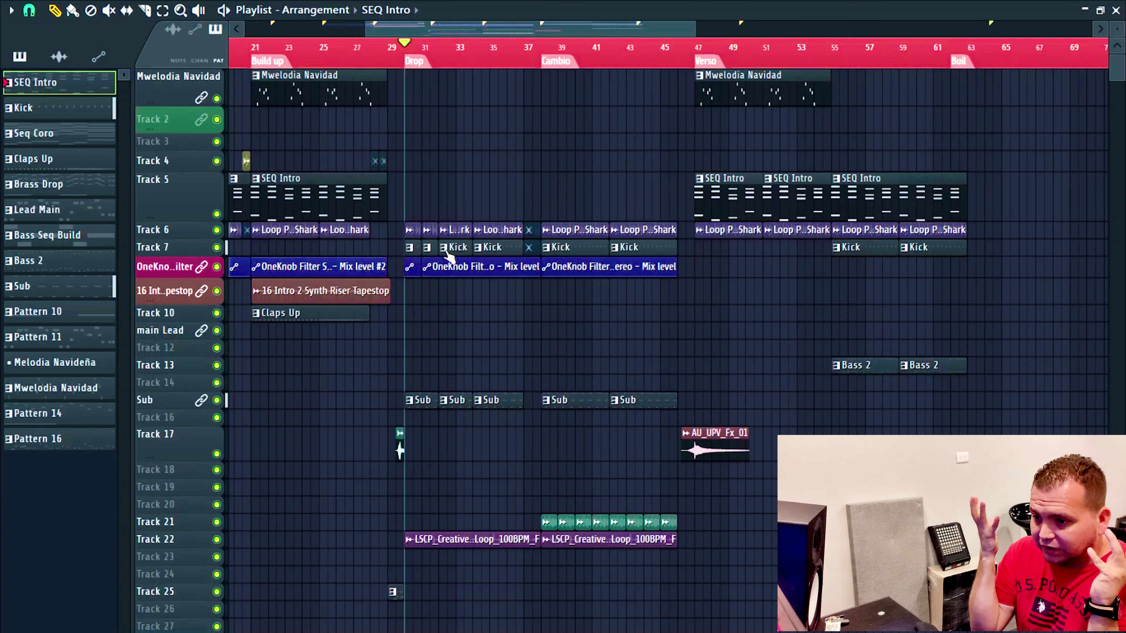
key(space)
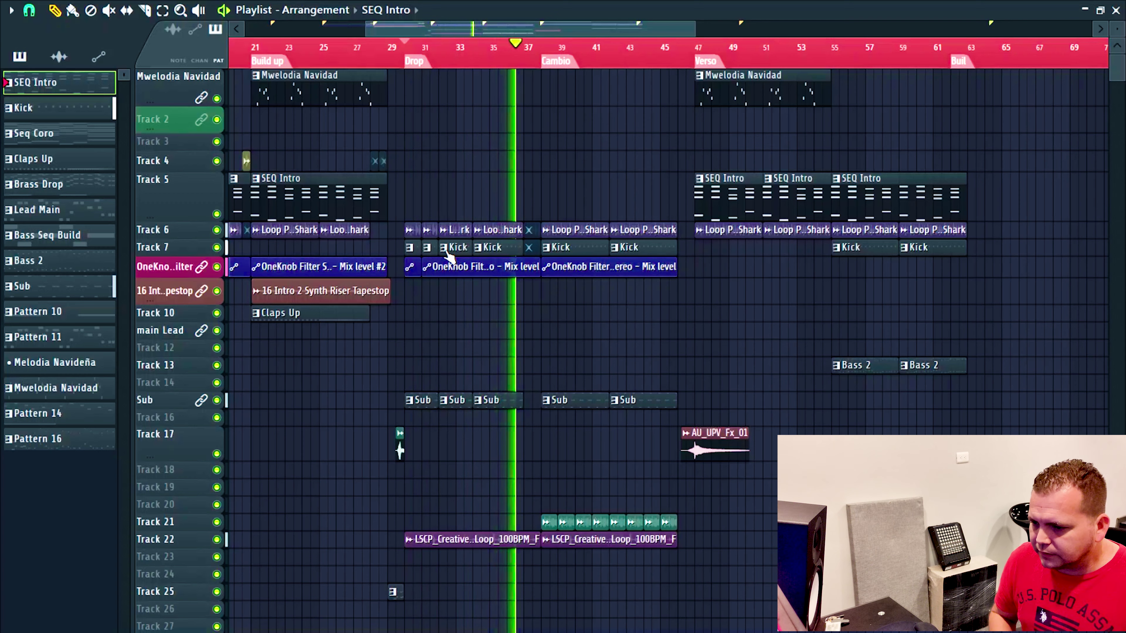
key(space)
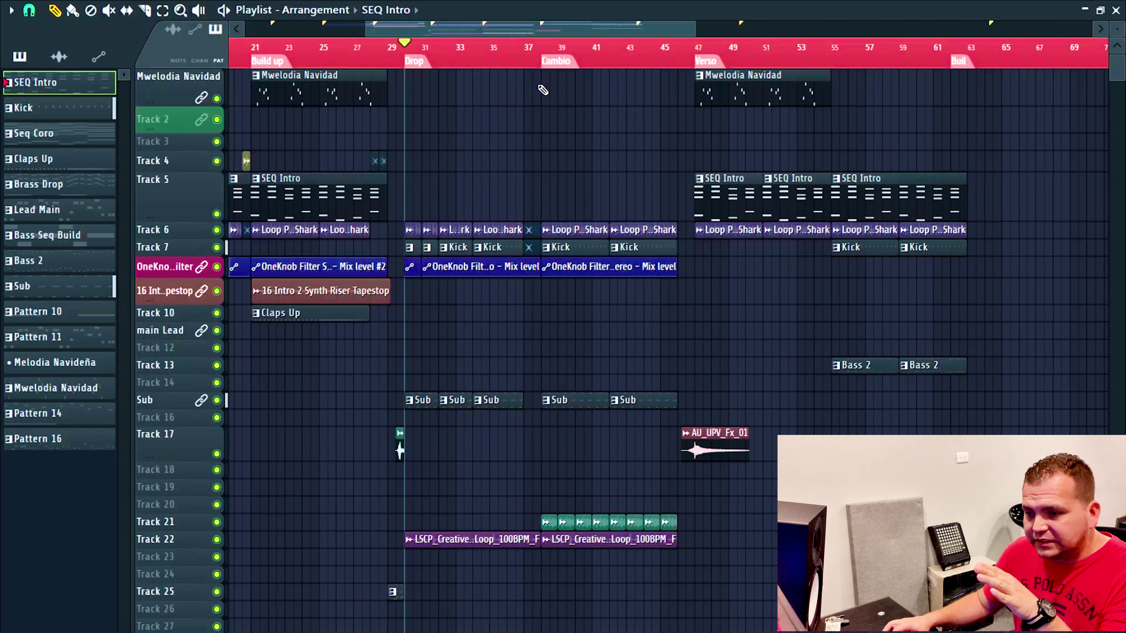
- Play the break from bar 37, where the Kick and percussion clips are muted, into the Cambio section
click(527, 60)
scroll(527, 60, up, 4)
key(space)
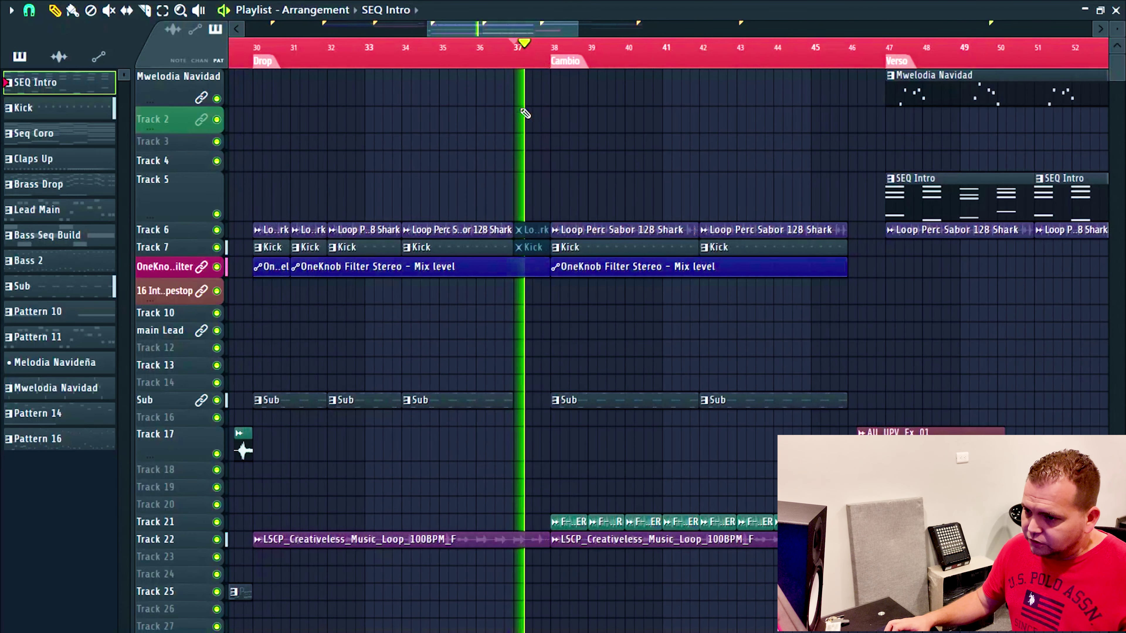
key(space)
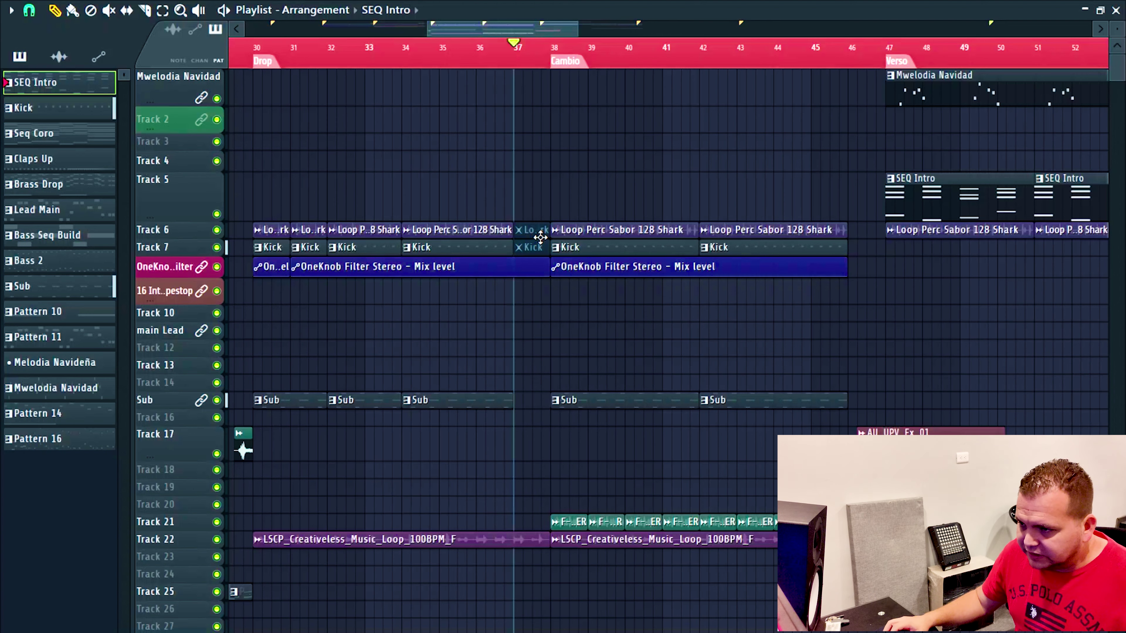
- Solo Track 21, play its clips from the start of the Cambio at bar 38, and restore all tracks
click(553, 49)
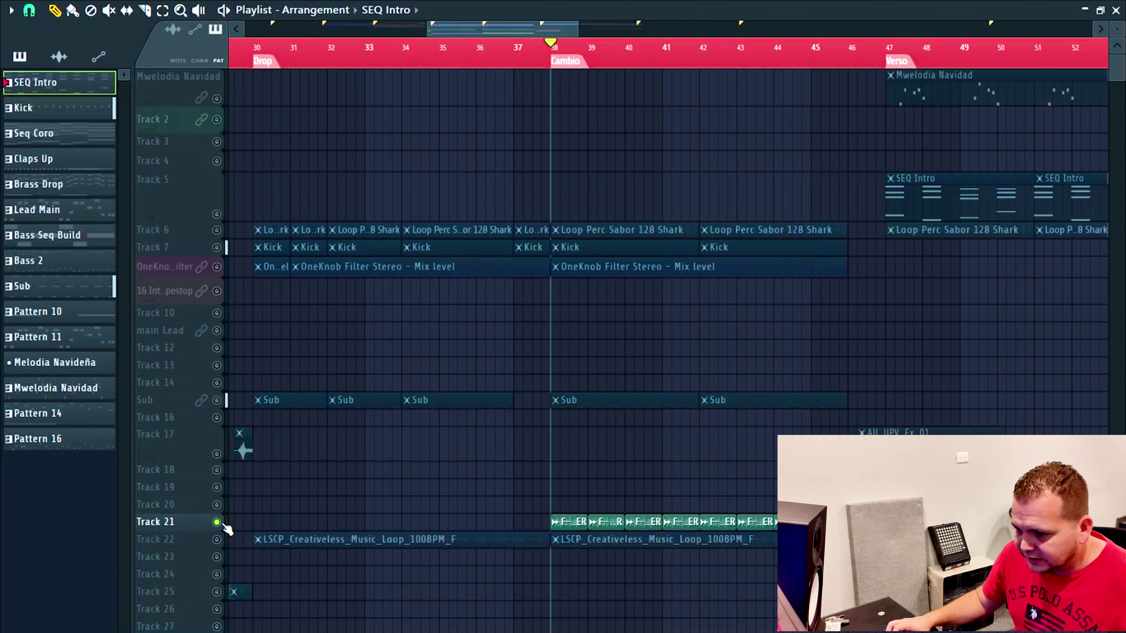
ctrl+click(219, 522)
key(space)
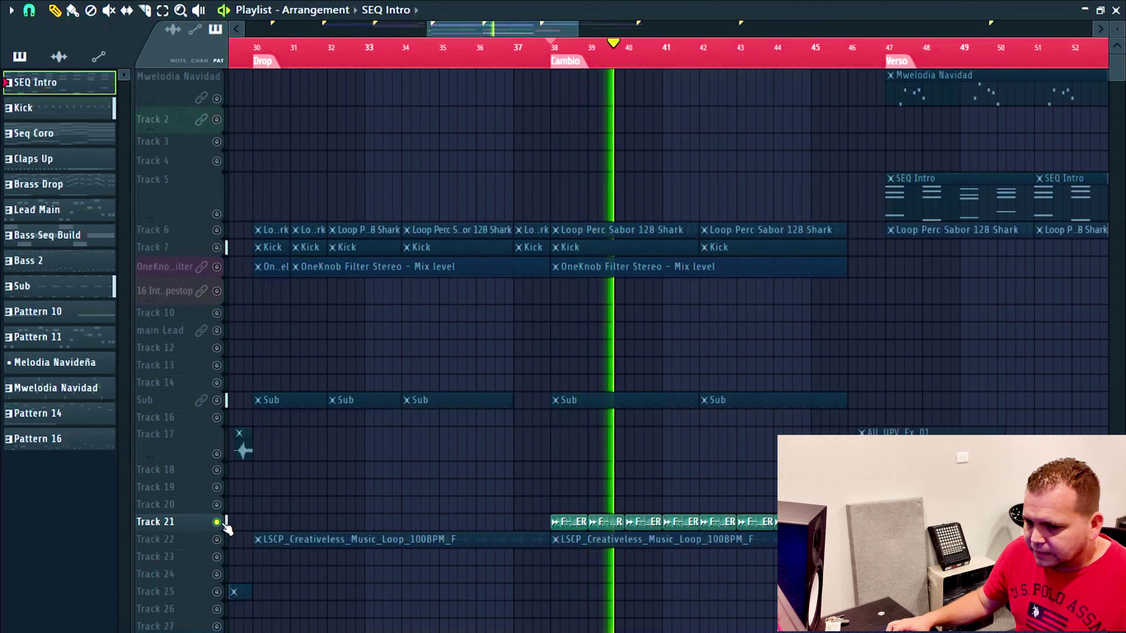
key(space)
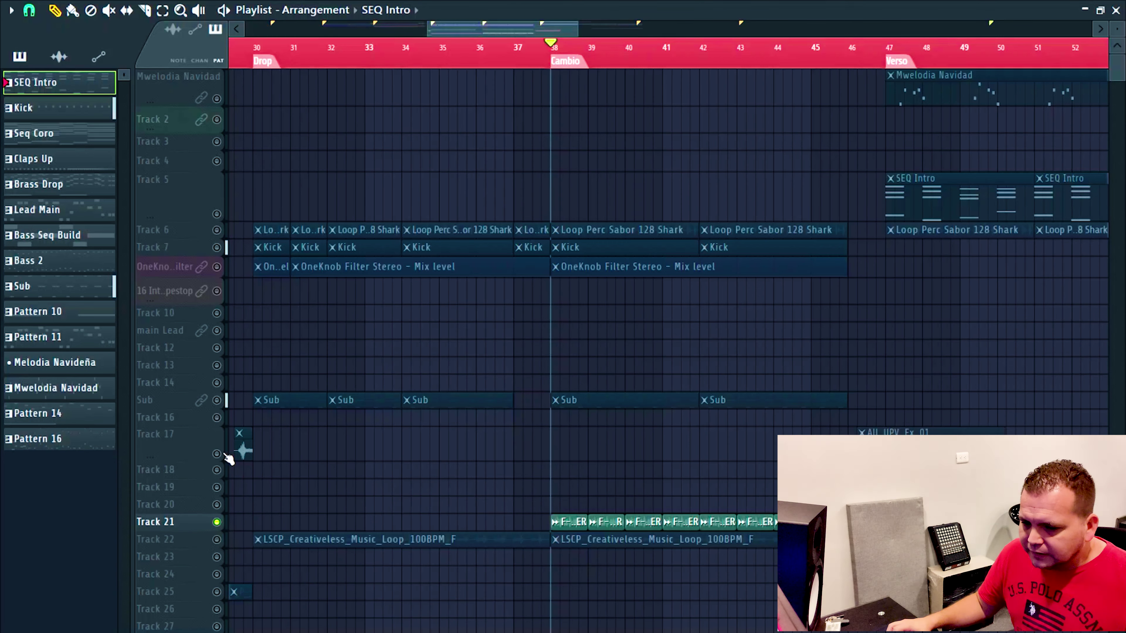
ctrl+click(220, 523)
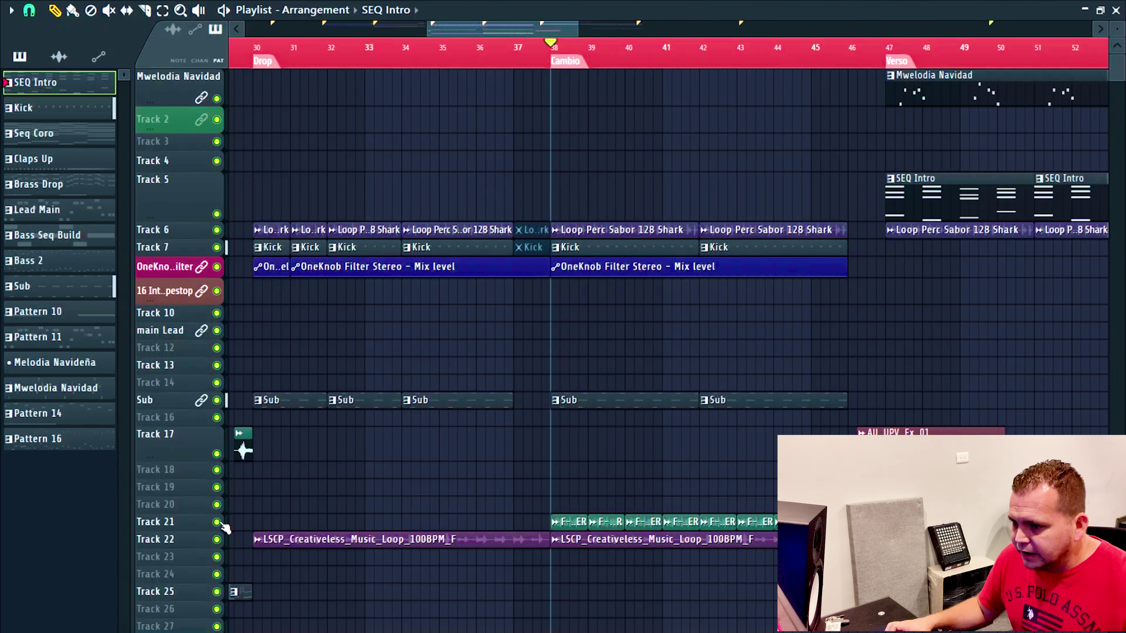
- Play the full arrangement from bar 35 through the Cambio to the effect clip before the Verso
click(442, 57)
key(space)
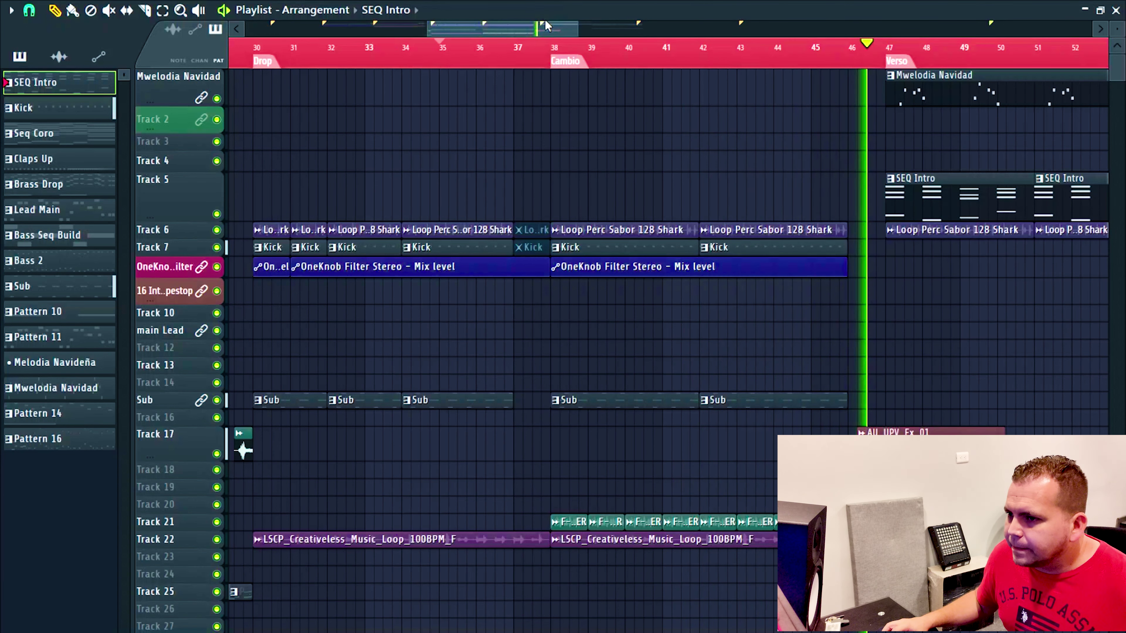
key(space)
- Play the transition from bar 46 into the Verso and bring the whole arrangement into view
drag(545, 25, 602, 57)
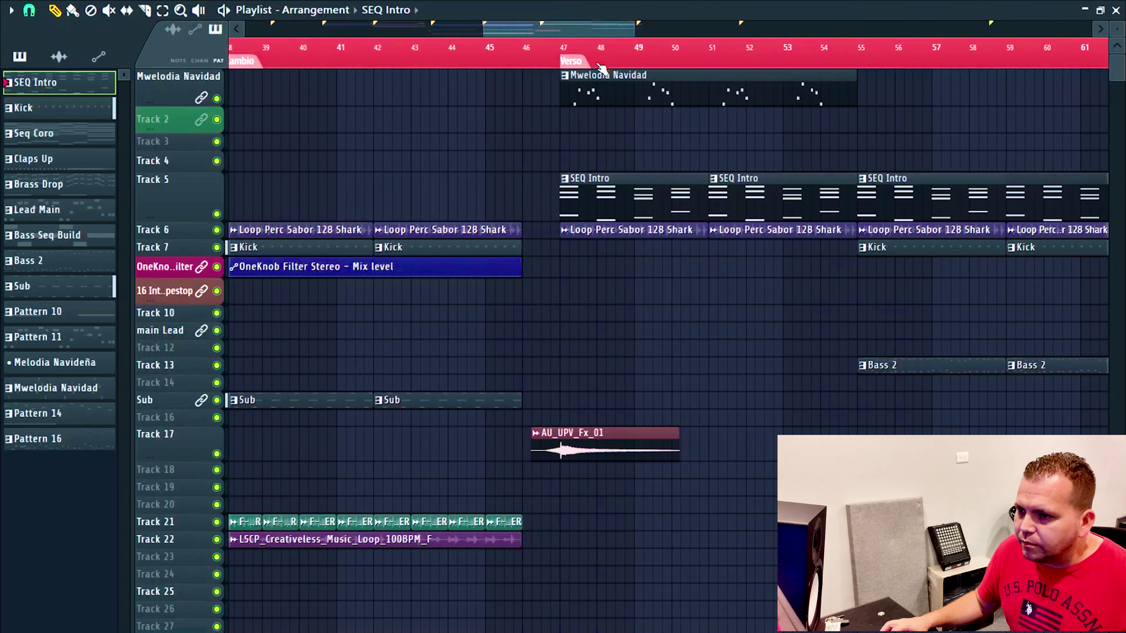
key(space)
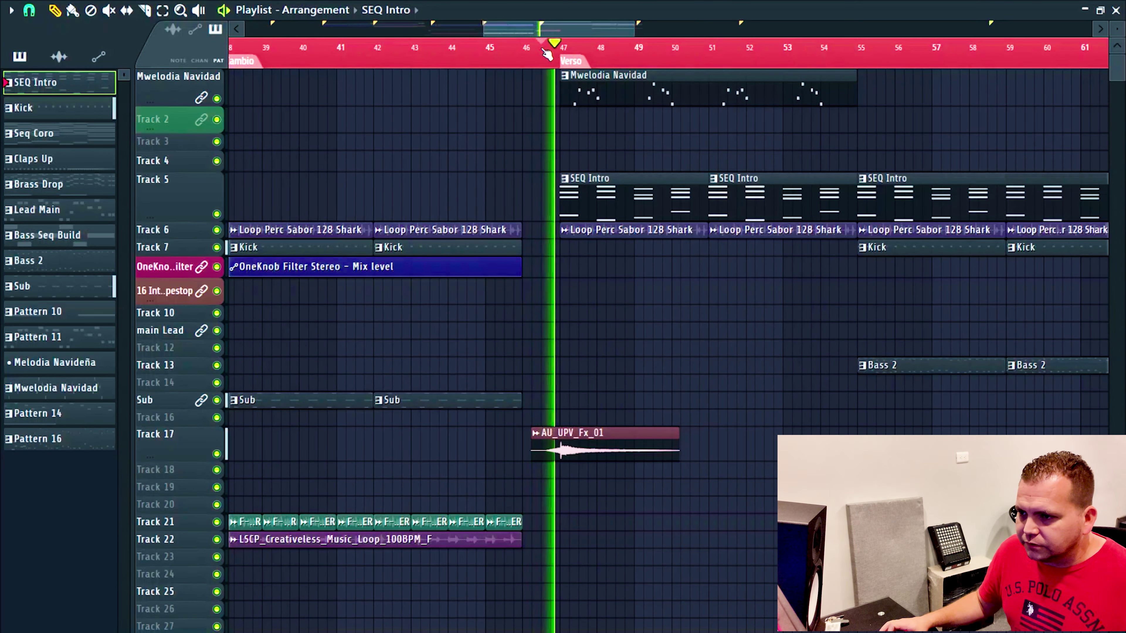
scroll(548, 54, down, 2)
scroll(554, 53, down, 2)
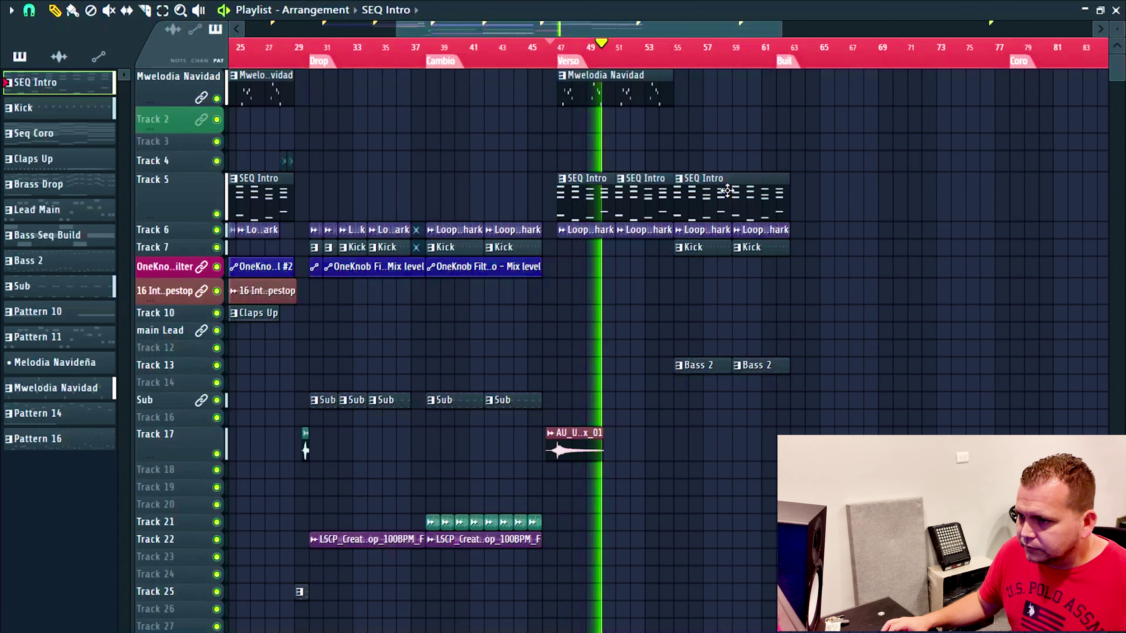
scroll(638, 60, down, 3)
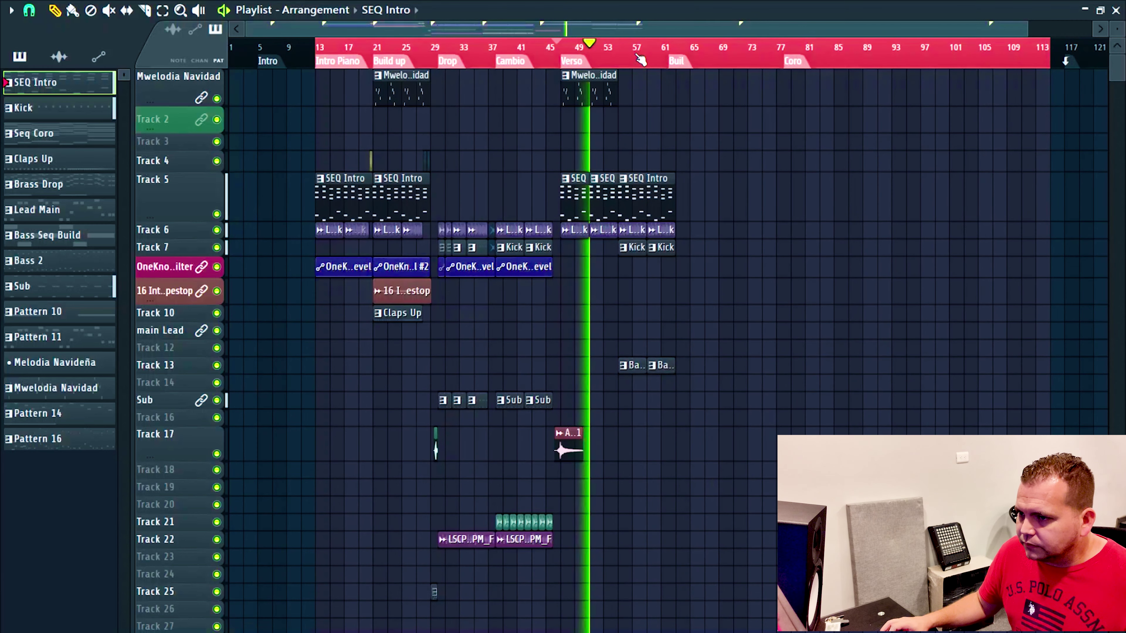
- Copy the Verso's Mwelodia Navidad clip to bar 55 and delete both Bass 2 clips from Track 13
drag(610, 86, 635, 85)
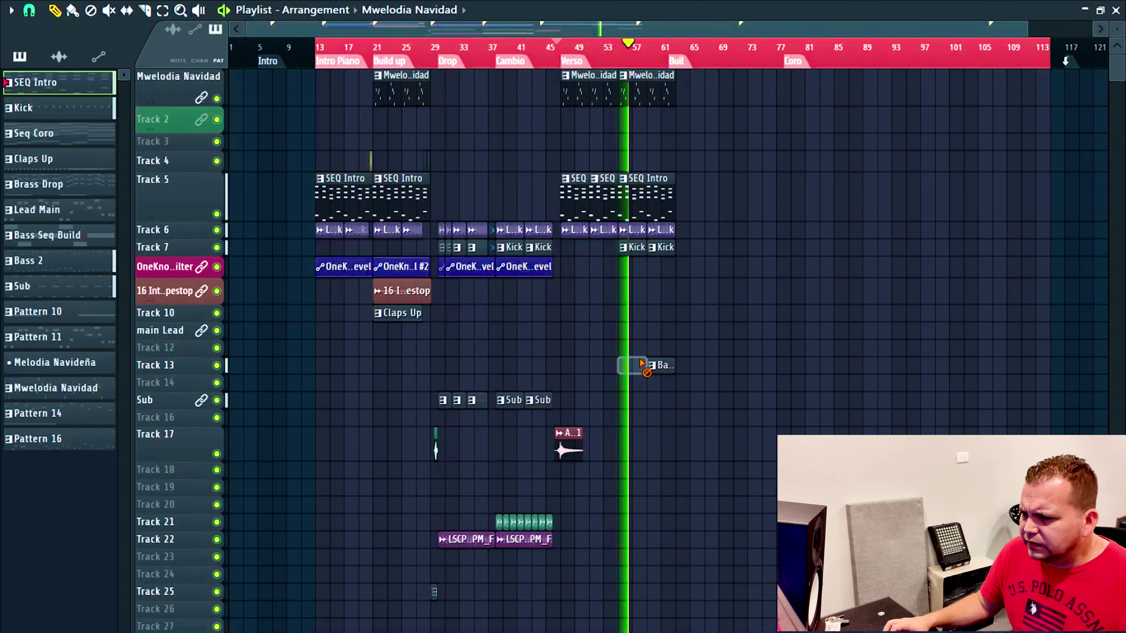
- Move the Buil marker to bar 63 and copy all of the Build up section's clips there
scroll(666, 49, up, 5)
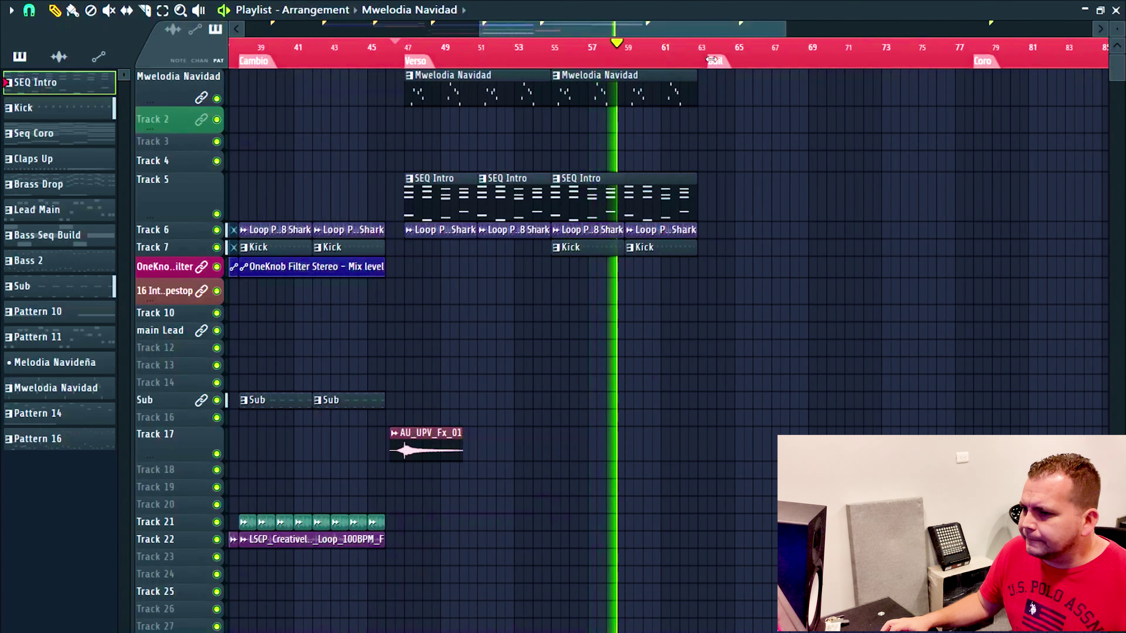
scroll(697, 61, down, 5)
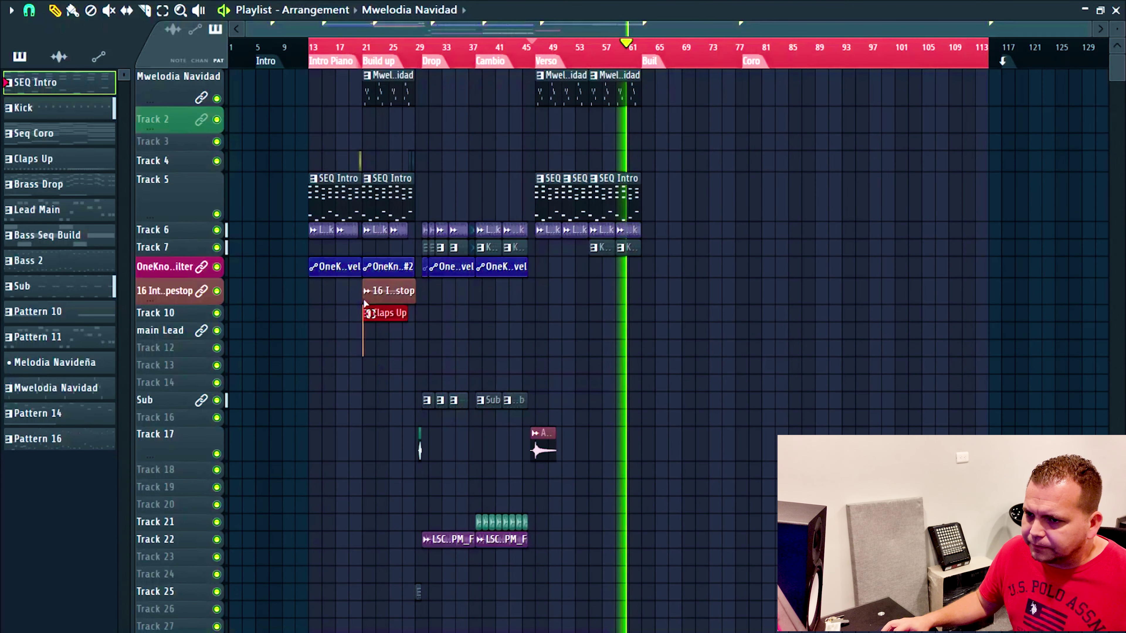
drag(364, 304, 656, 87)
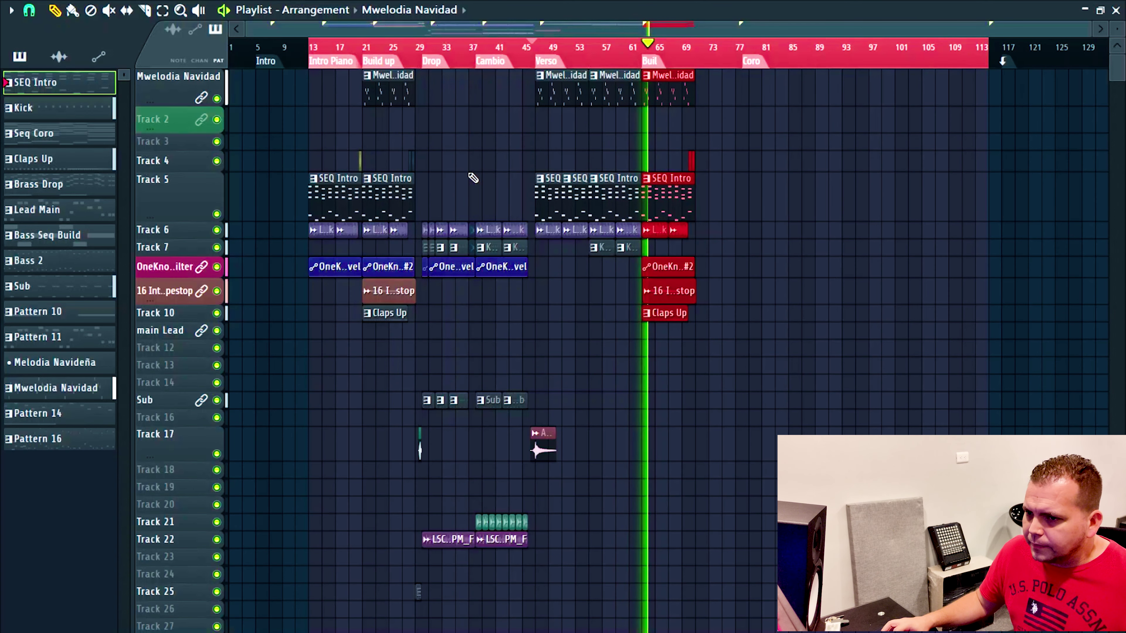
- Copy the clips from the fill at bar 29 through the Drop, Cambio and first Verso clips to bar 71
drag(426, 72, 545, 614)
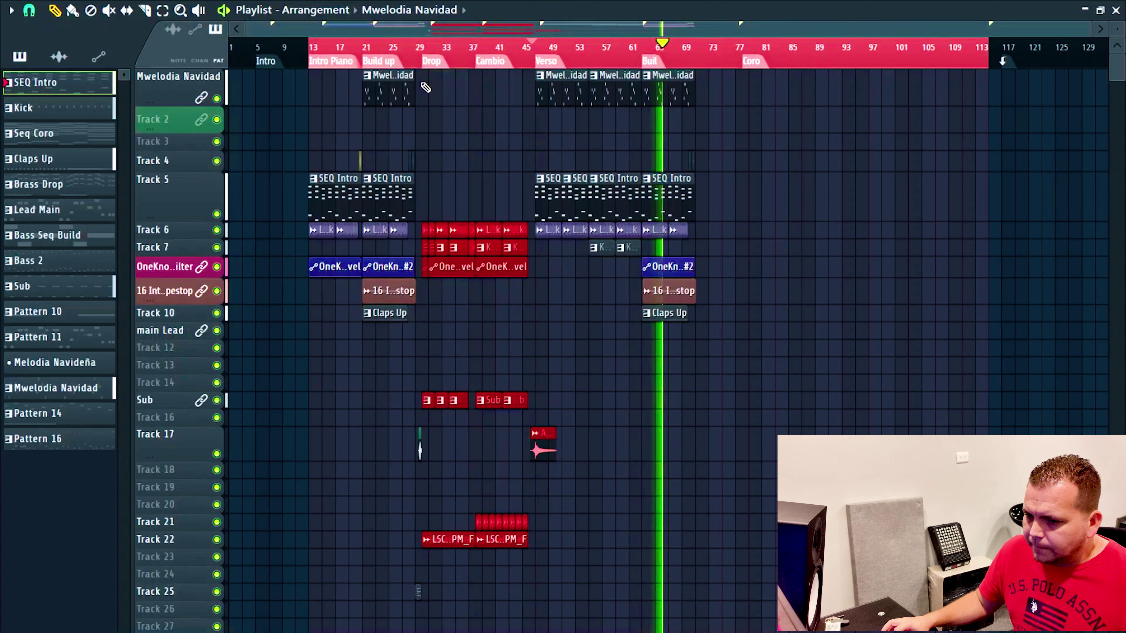
drag(422, 78, 537, 622)
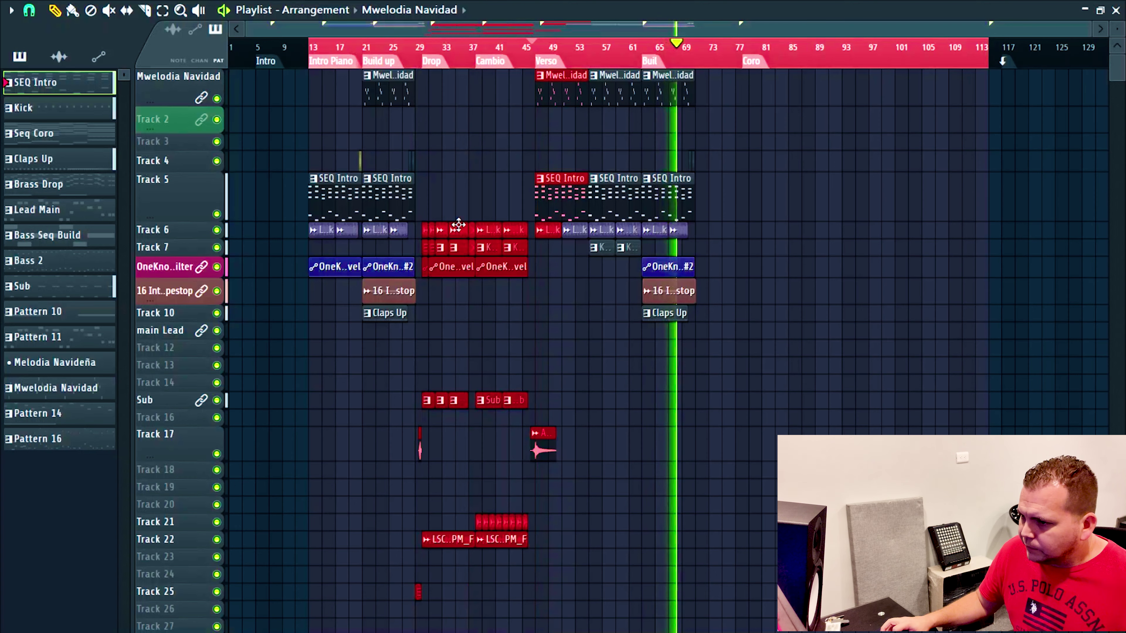
drag(458, 225, 739, 210)
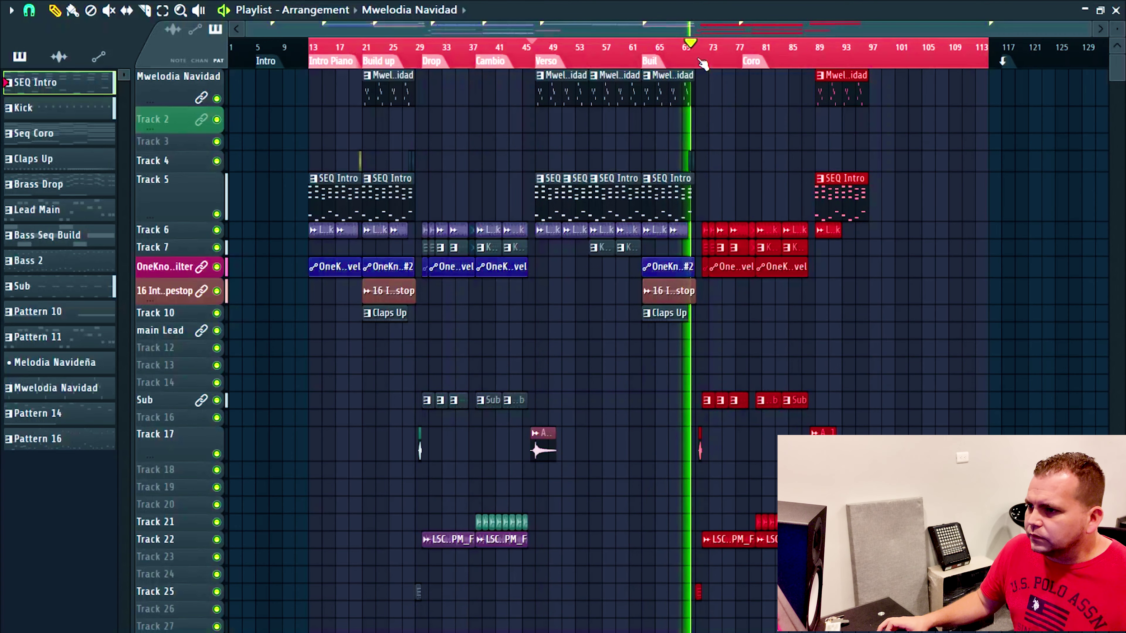
- Rename the Coro marker as Drop and move it to bar 72, where the copied Drop clips start
scroll(703, 64, up, 3)
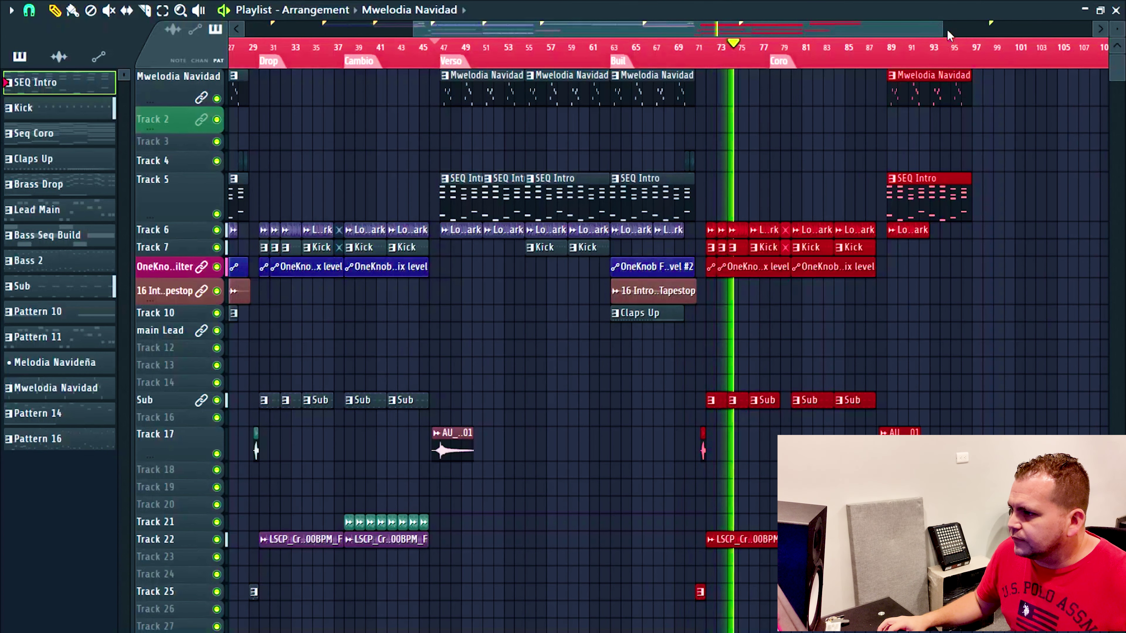
scroll(940, 49, down, 3)
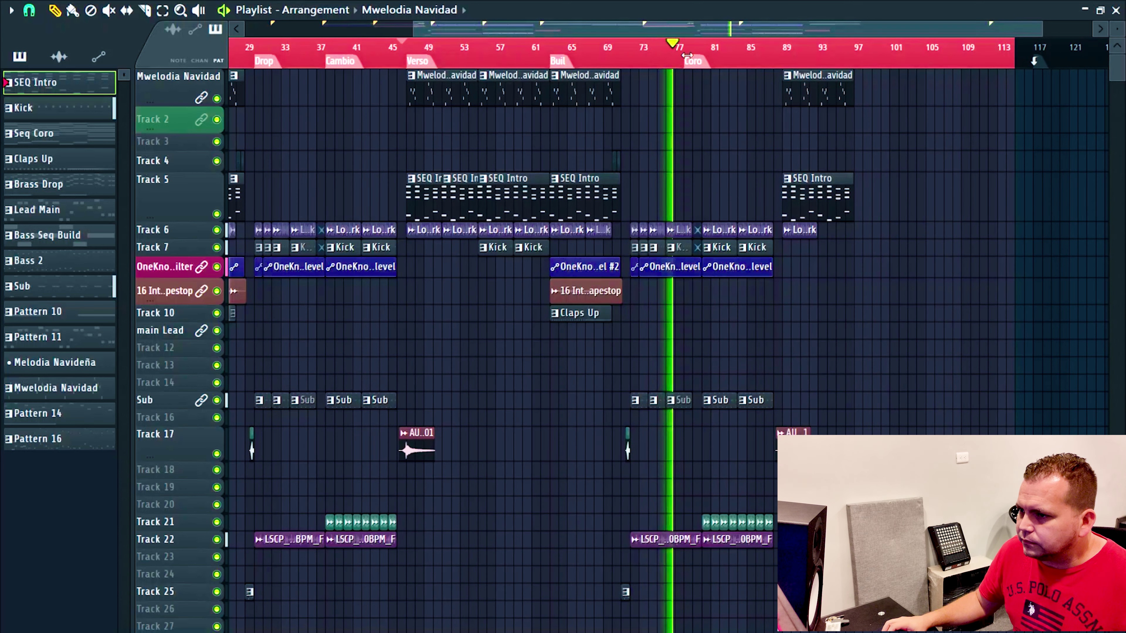
right_click(703, 68)
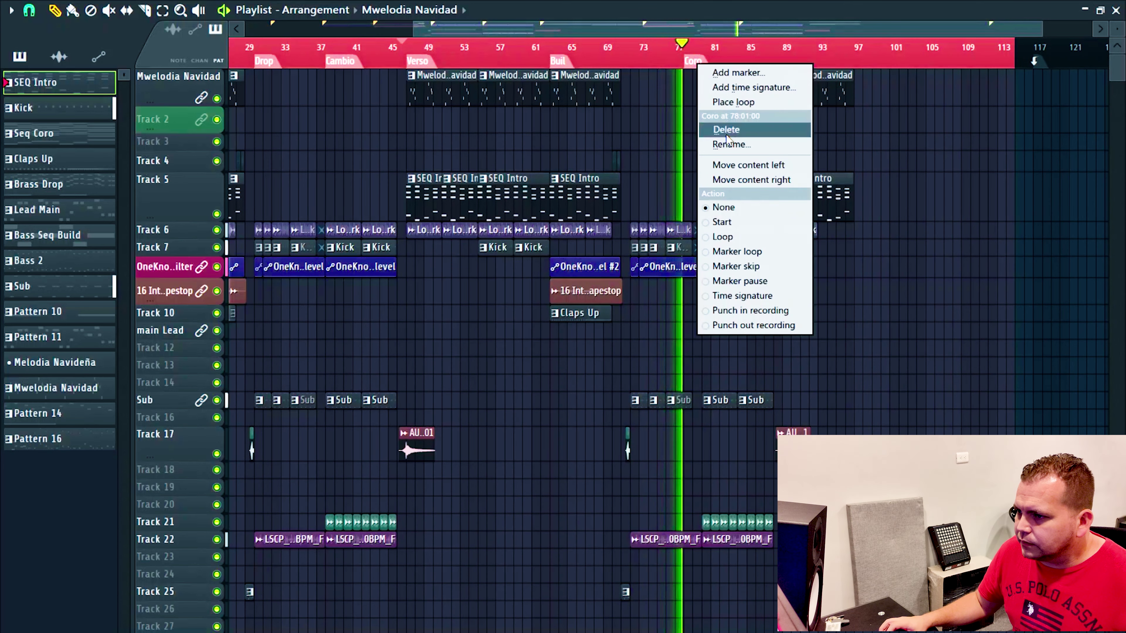
click(729, 144)
text(Dr)
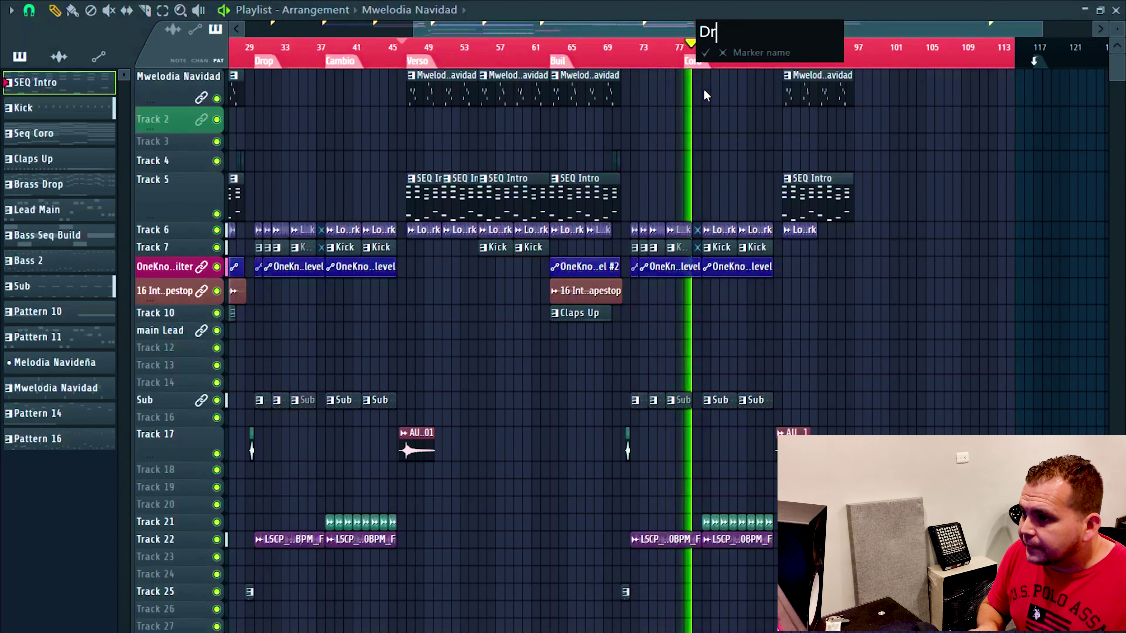
text(op)
key(Return)
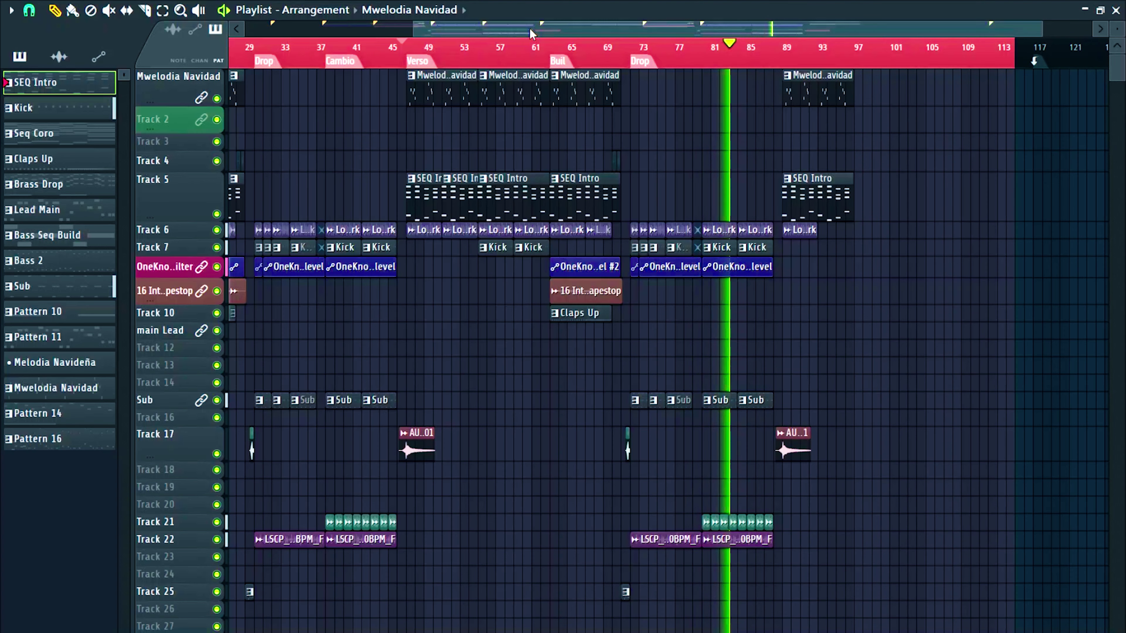
- Review the extended arrangement from the Intro Piano to the copied Drop while it plays, and stop playback
scroll(531, 33, up, 4)
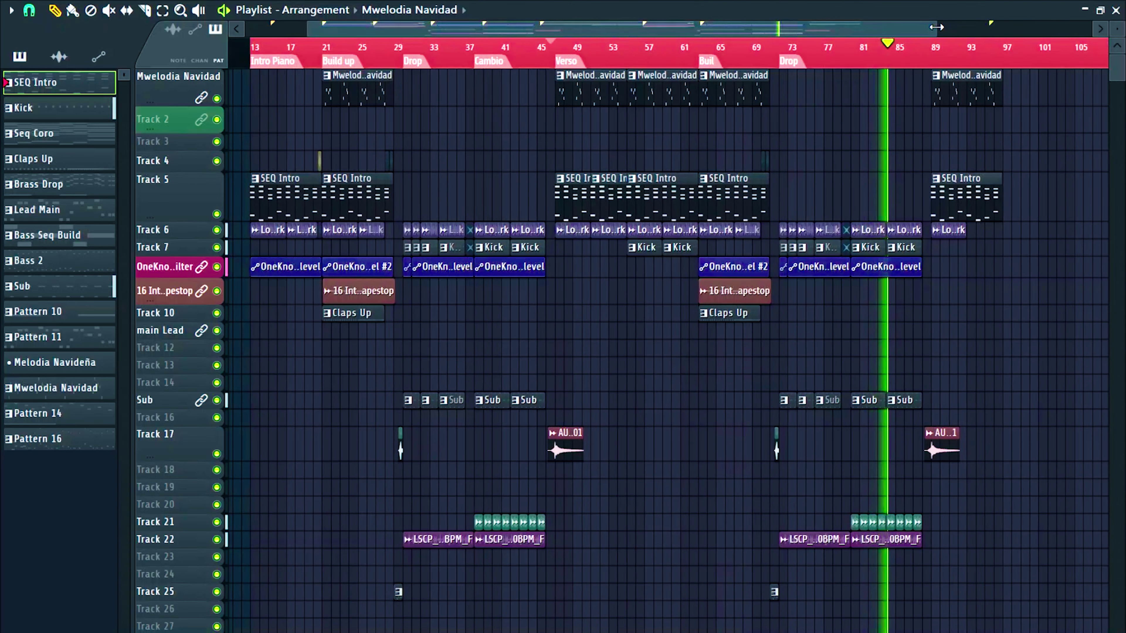
drag(936, 27, 993, 27)
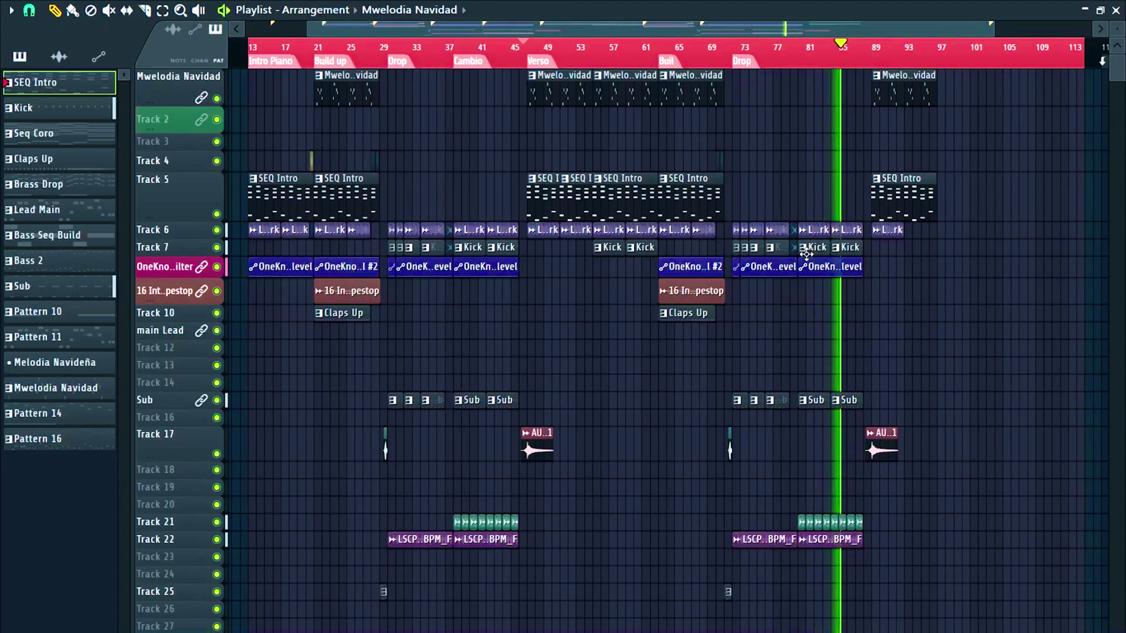
key(space)
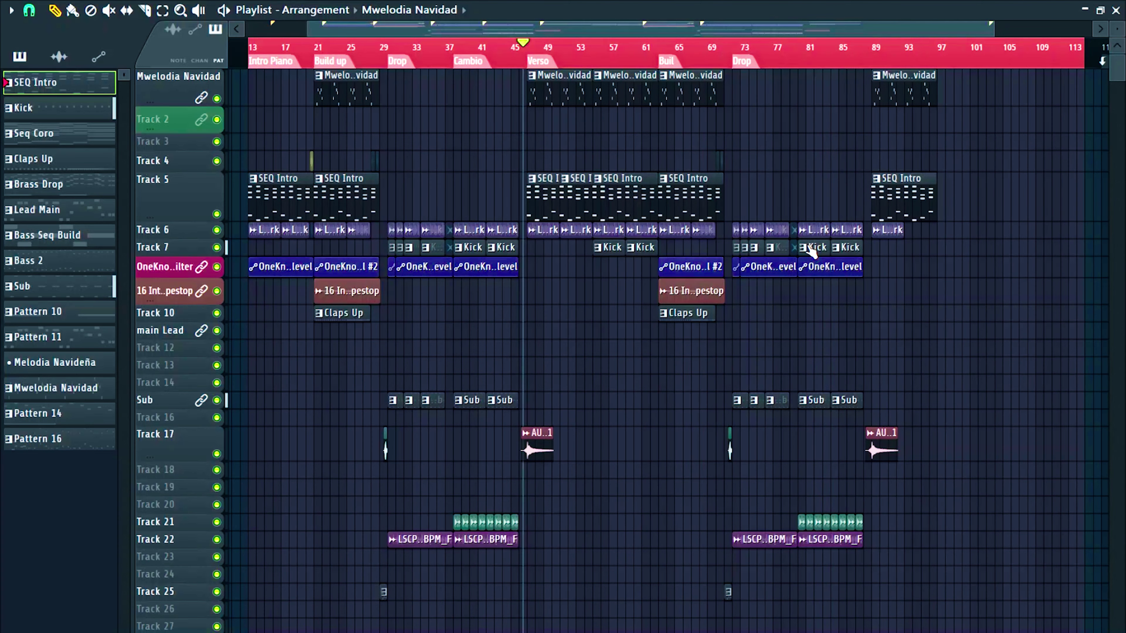